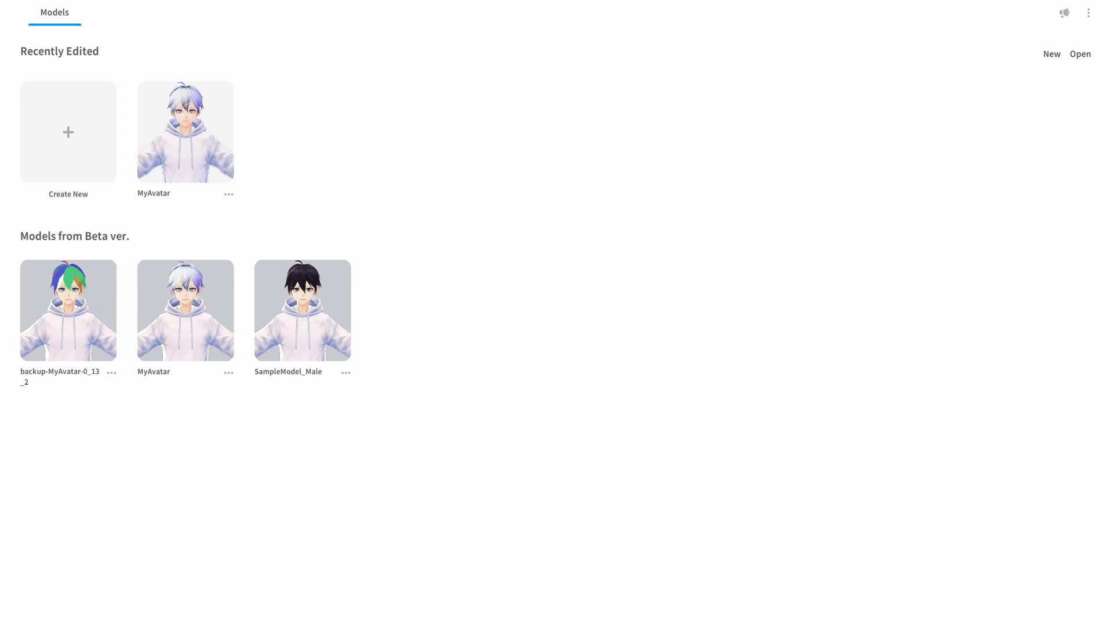
# Open the recently edited MyAvatar model and browse its iris presets, custom irises and eye highlights.
pyautogui.click(213, 152)
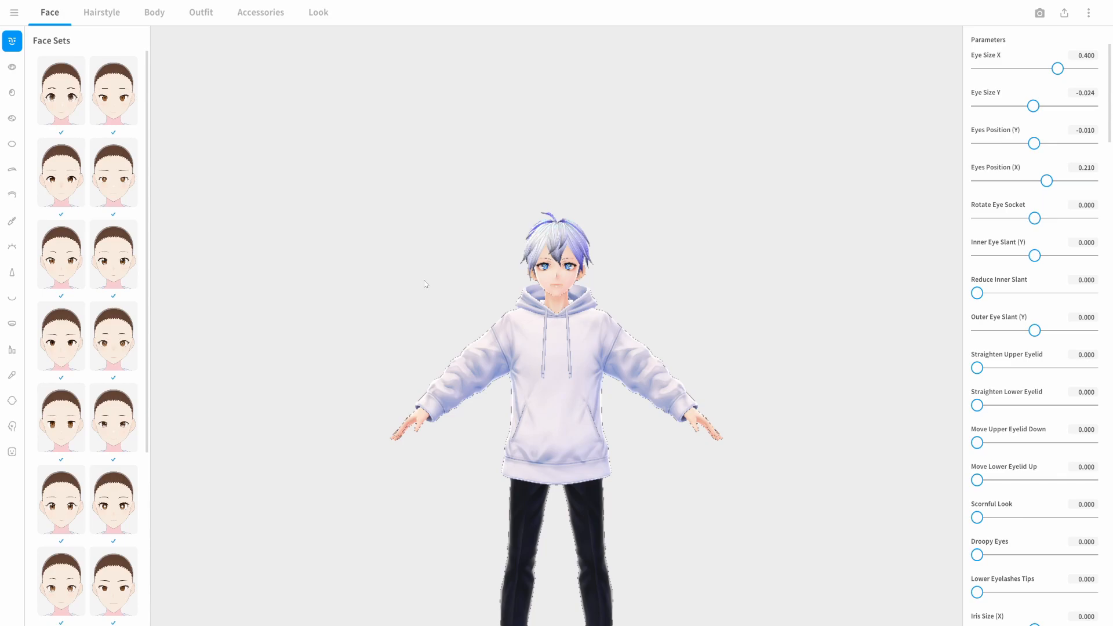
pyautogui.click(13, 68)
pyautogui.click(13, 93)
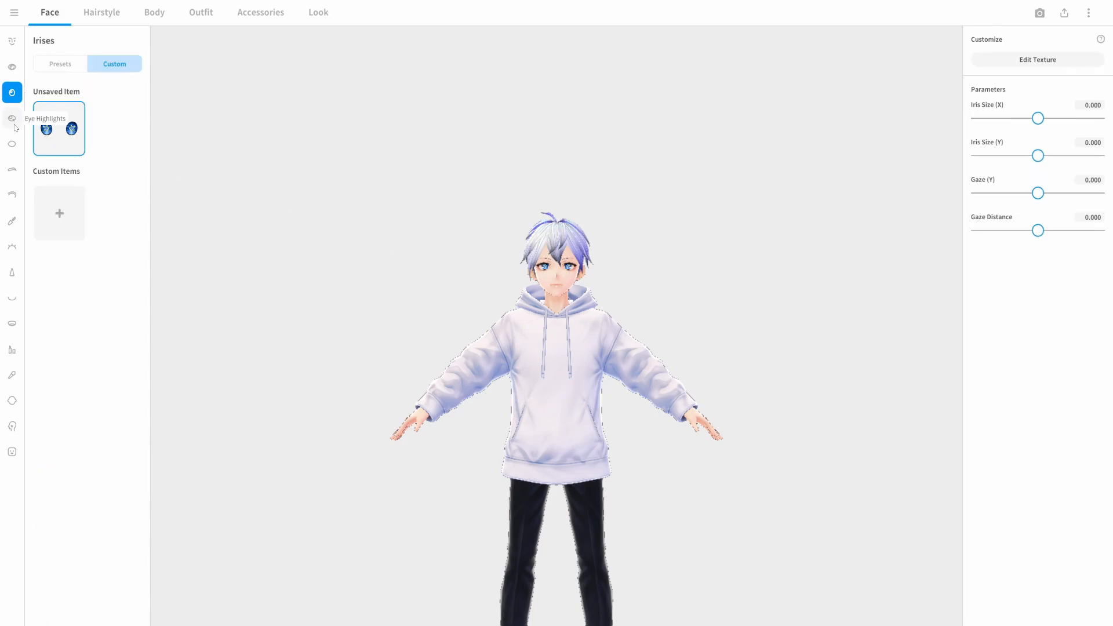
pyautogui.click(15, 124)
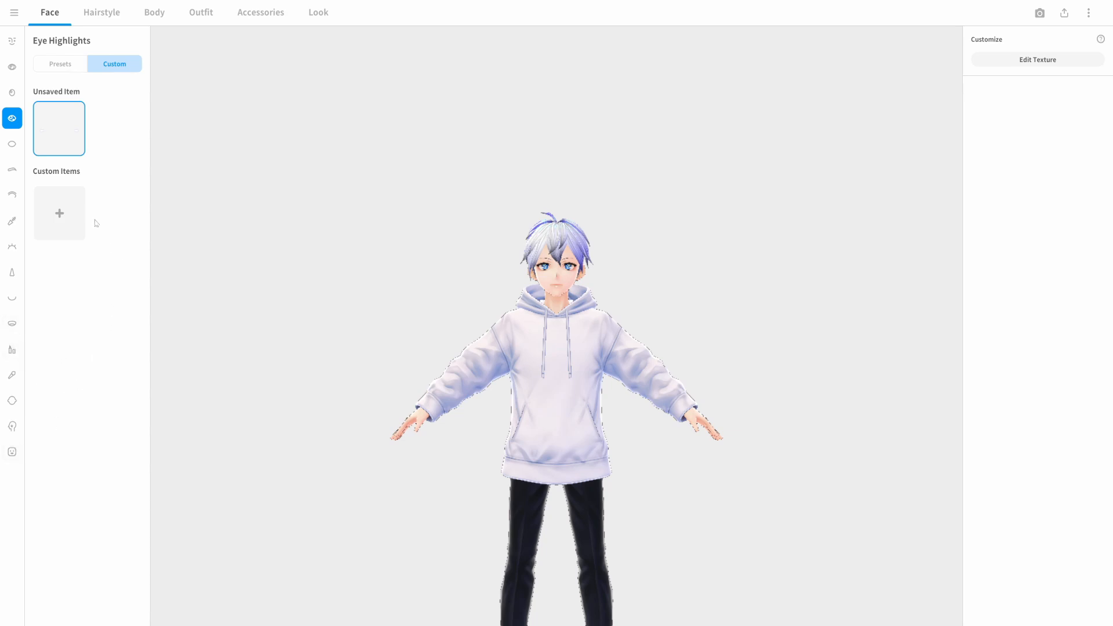
pyautogui.click(11, 96)
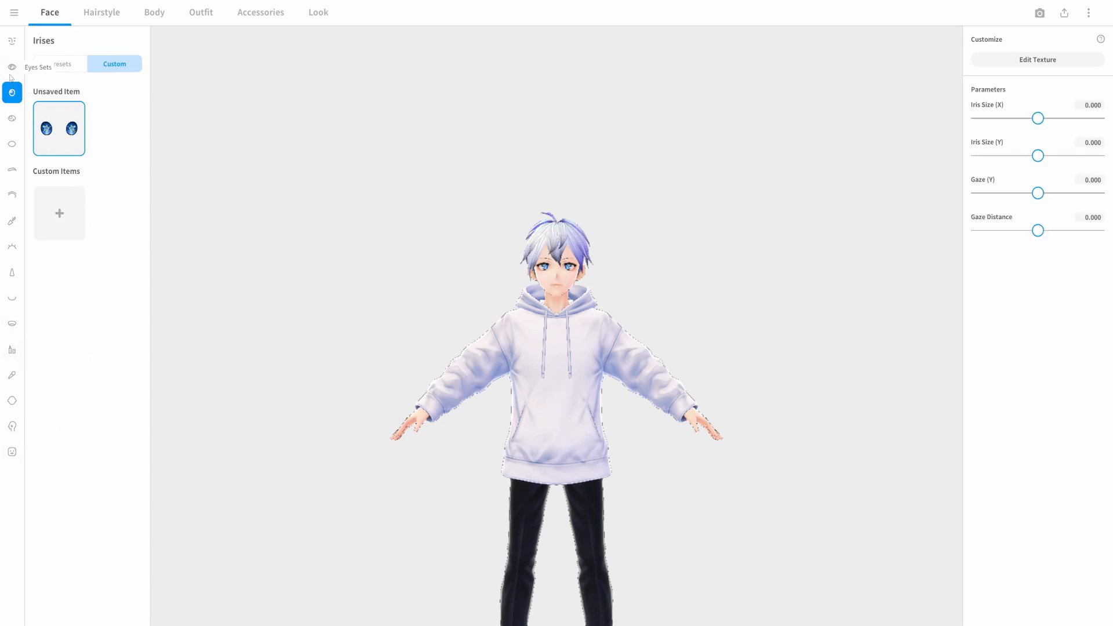
pyautogui.click(60, 66)
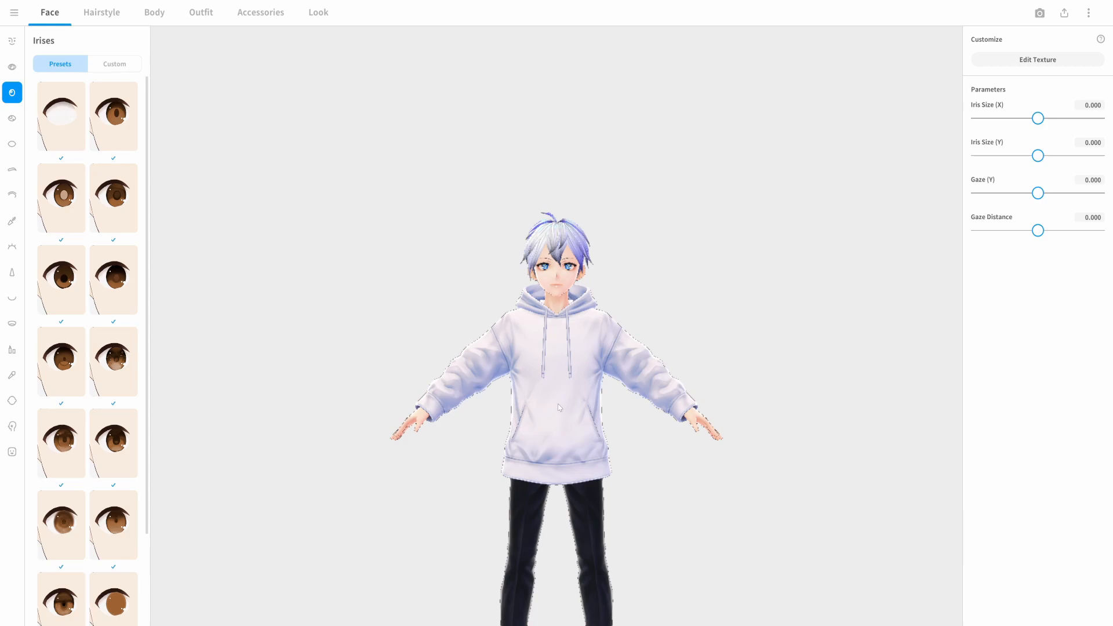
# Inspect the avatar's custom irises in a close-up of the face.
pyautogui.scroll(3, 549, 438)
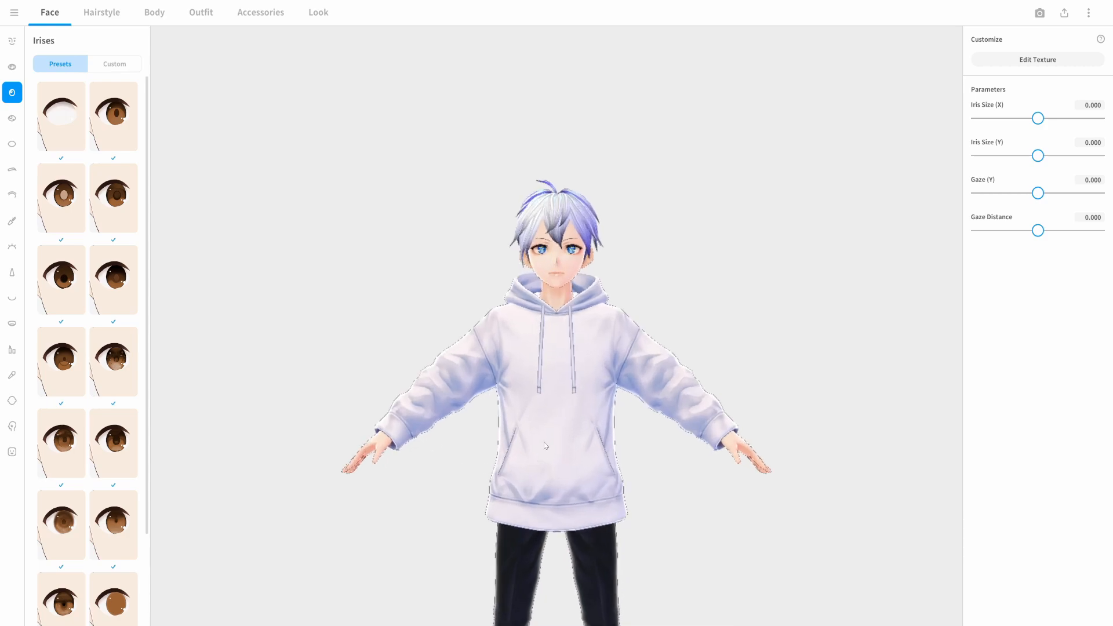
pyautogui.click(118, 66)
pyautogui.scroll(5, 524, 249)
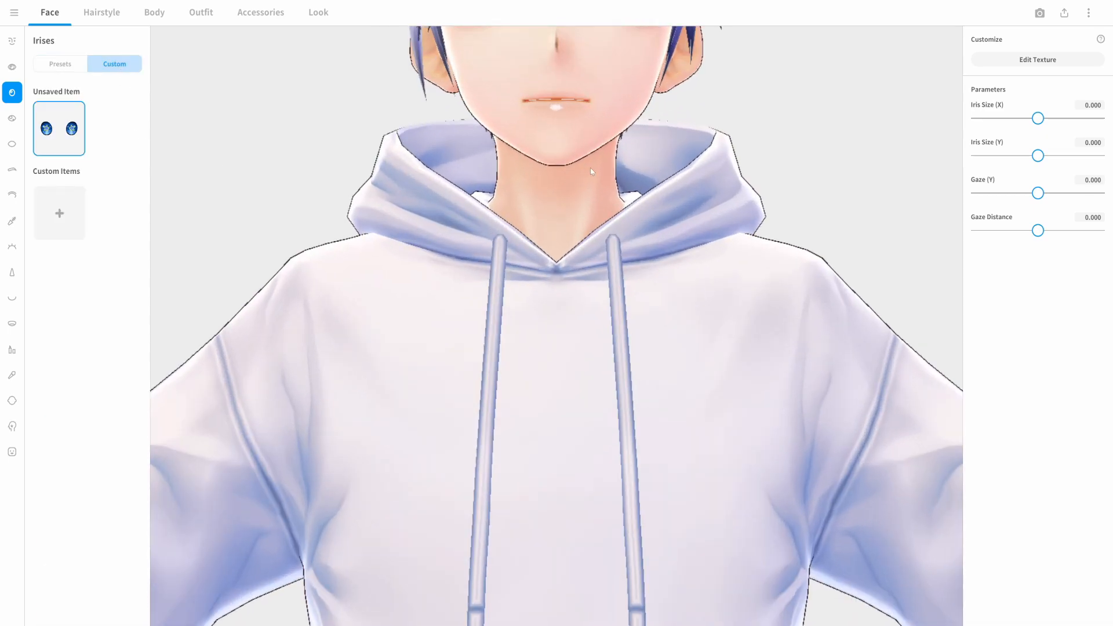
pyautogui.moveTo(590, 168); pyautogui.dragTo(580, 190, button='middle')
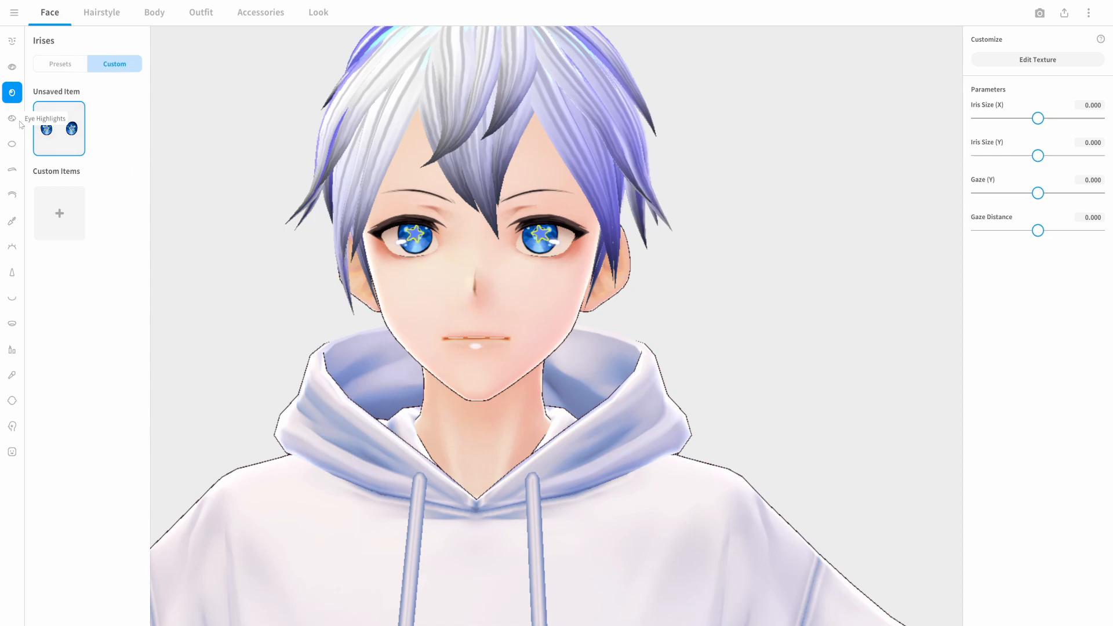
# Preview the Smiling, Sad, Angry, Happy, Surprised and Neutral expressions on the avatar in the Expression Editor.
pyautogui.click(13, 456)
pyautogui.click(58, 94)
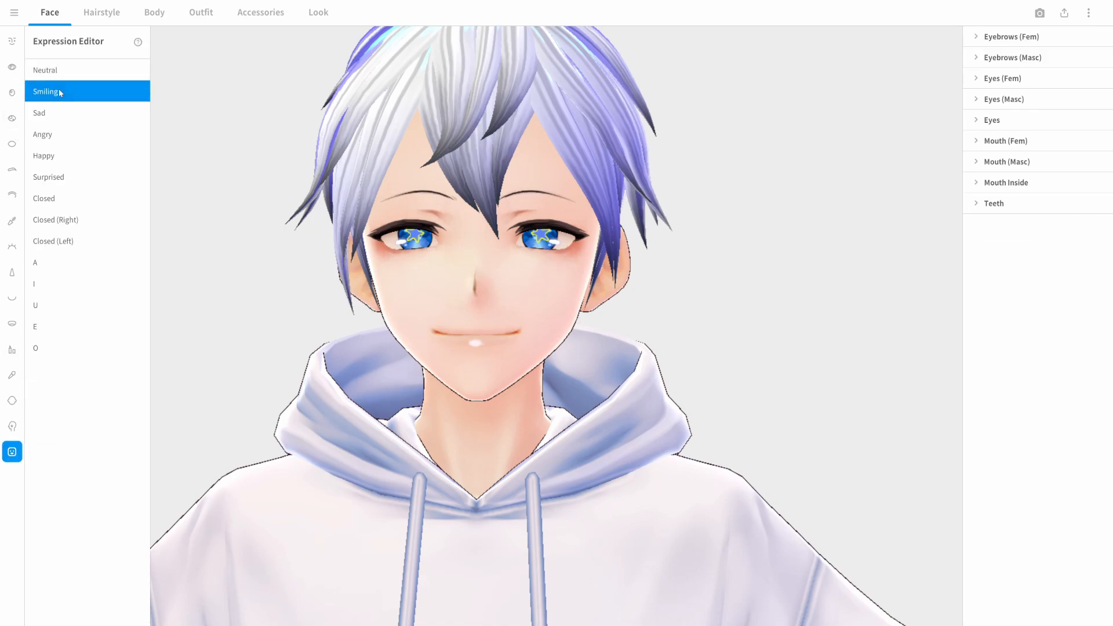
pyautogui.click(58, 115)
pyautogui.click(65, 135)
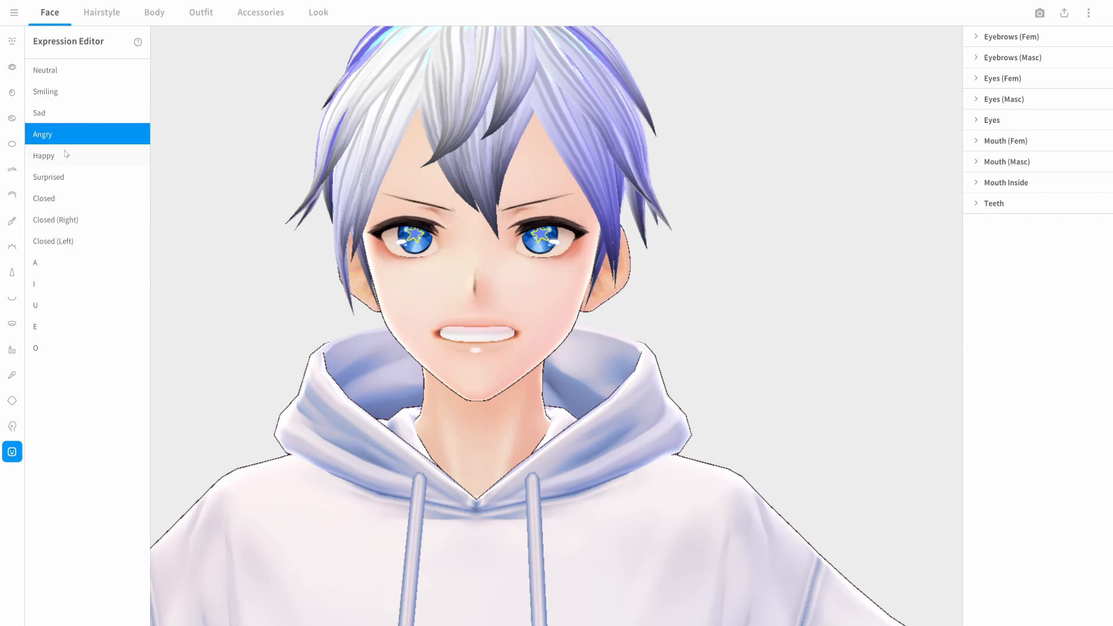
pyautogui.click(67, 157)
pyautogui.click(66, 177)
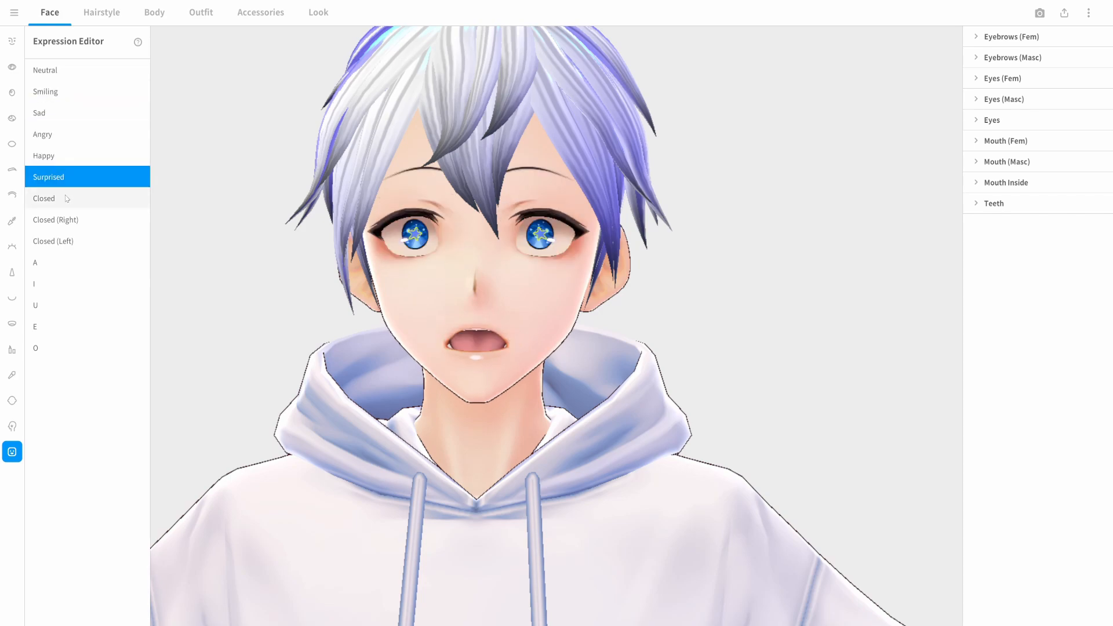
pyautogui.click(59, 155)
pyautogui.click(58, 134)
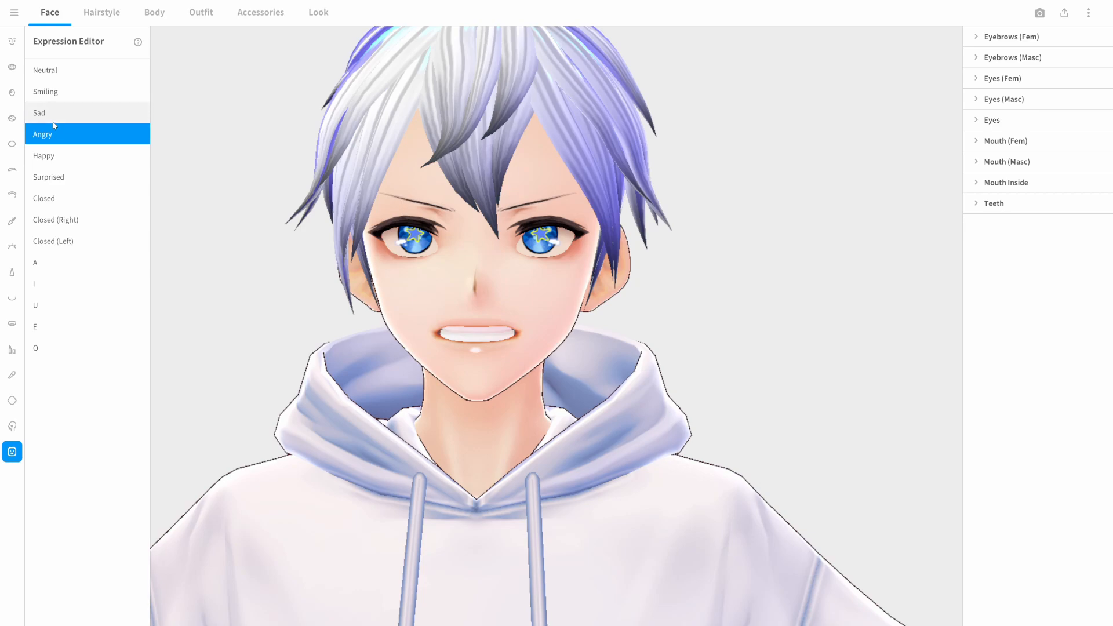
pyautogui.click(58, 113)
pyautogui.click(58, 93)
pyautogui.click(58, 71)
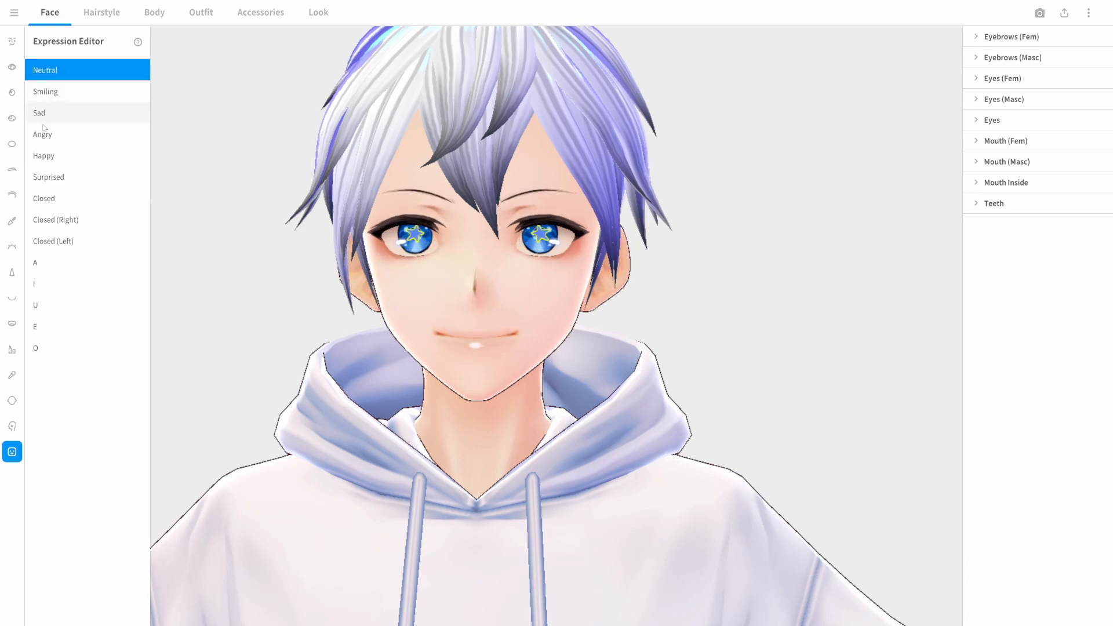
pyautogui.scroll(-4, 426, 288)
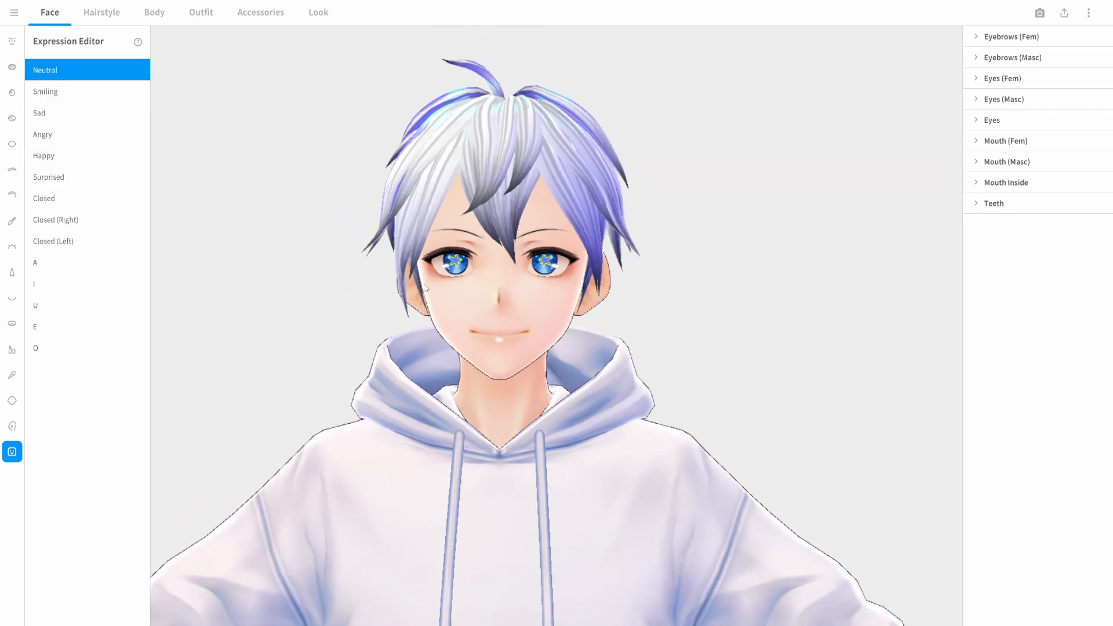
# Look over the hairstyle and body categories and browse the full range of whole outfit sets.
pyautogui.click(102, 12)
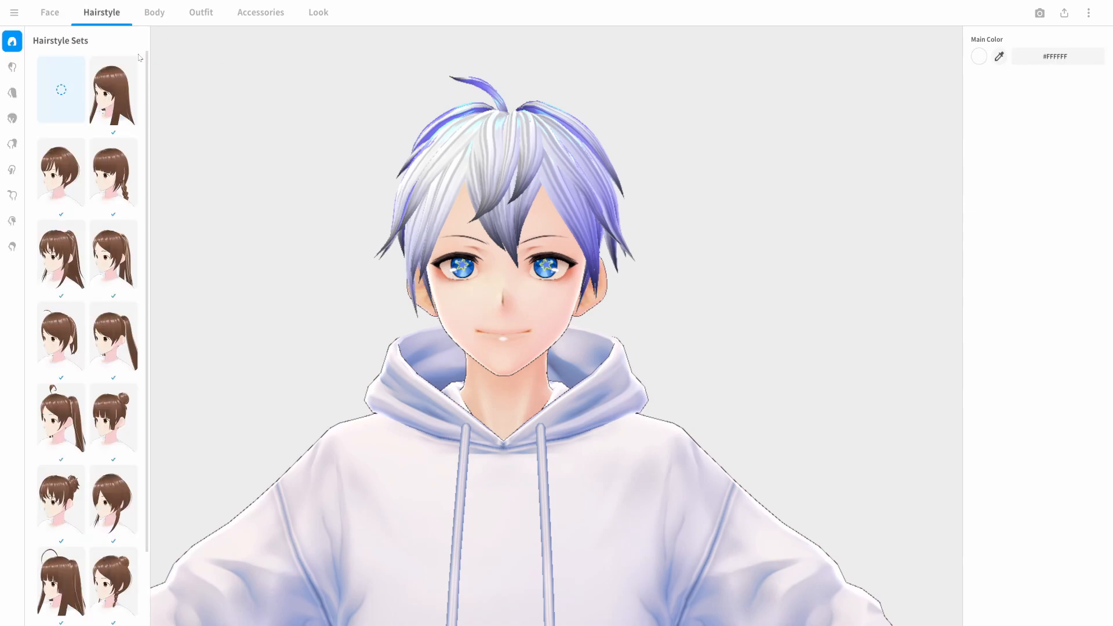
pyautogui.click(152, 12)
pyautogui.click(204, 17)
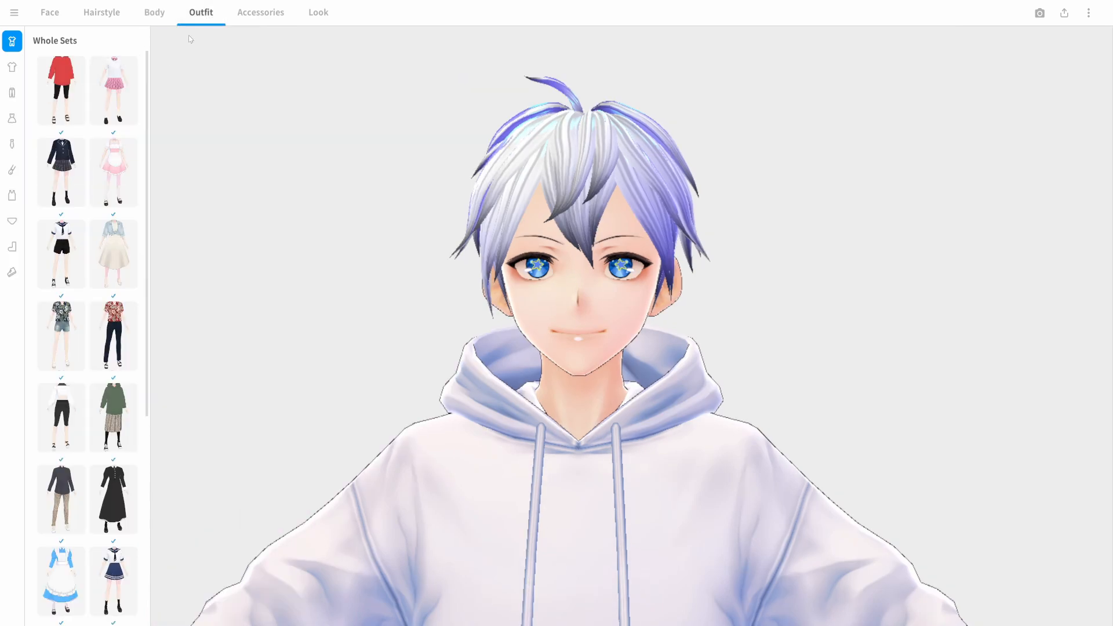
pyautogui.scroll(-5, 90, 246)
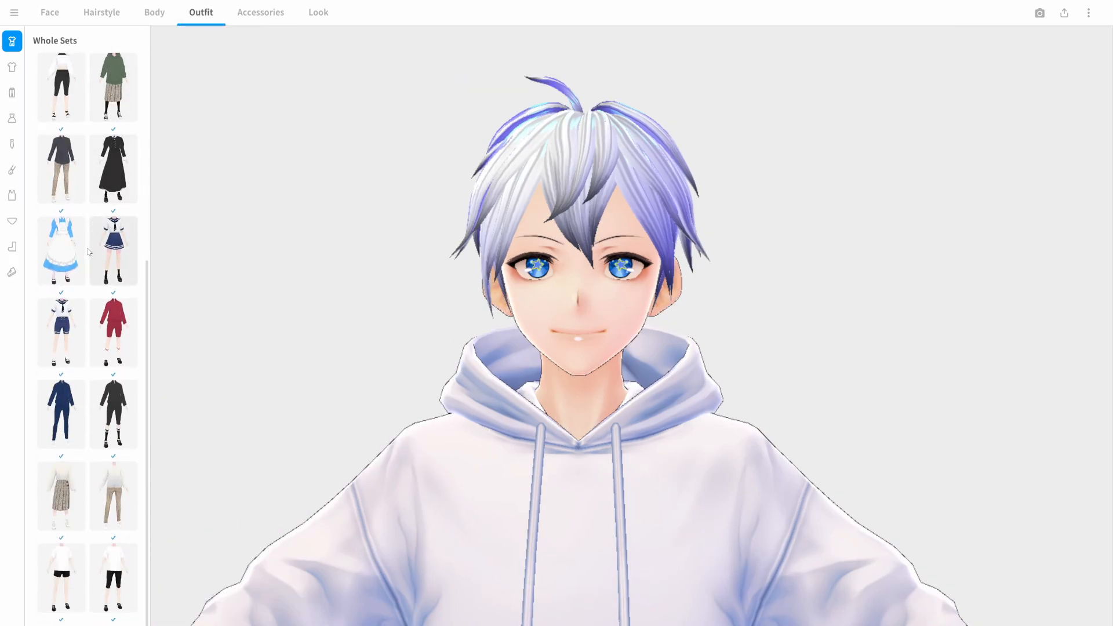
pyautogui.scroll(5, 96, 376)
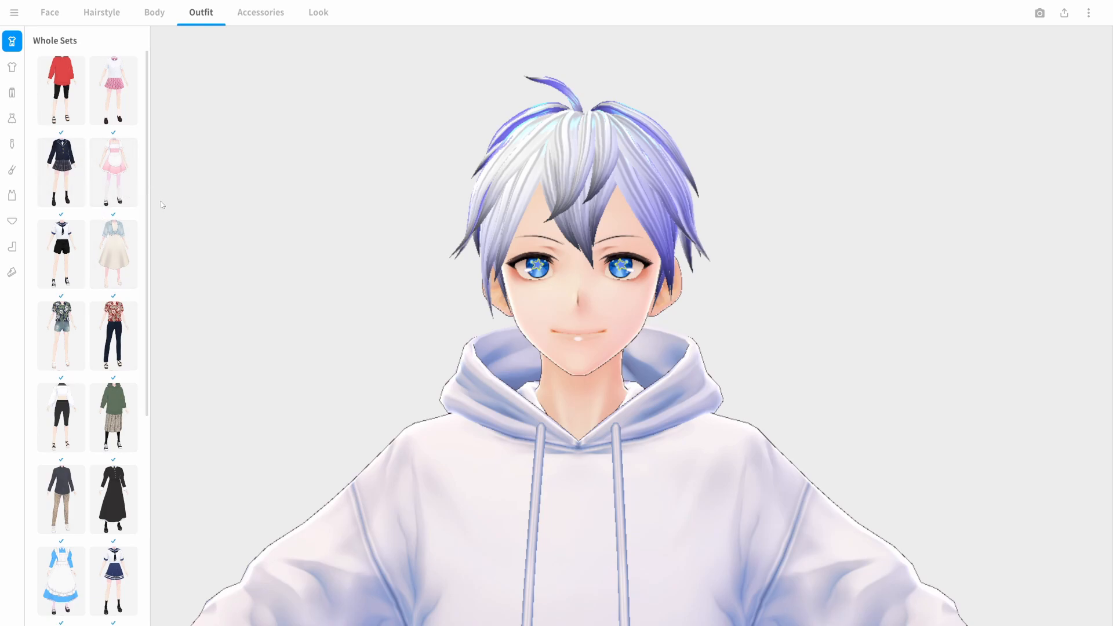
pyautogui.scroll(-5, 142, 238)
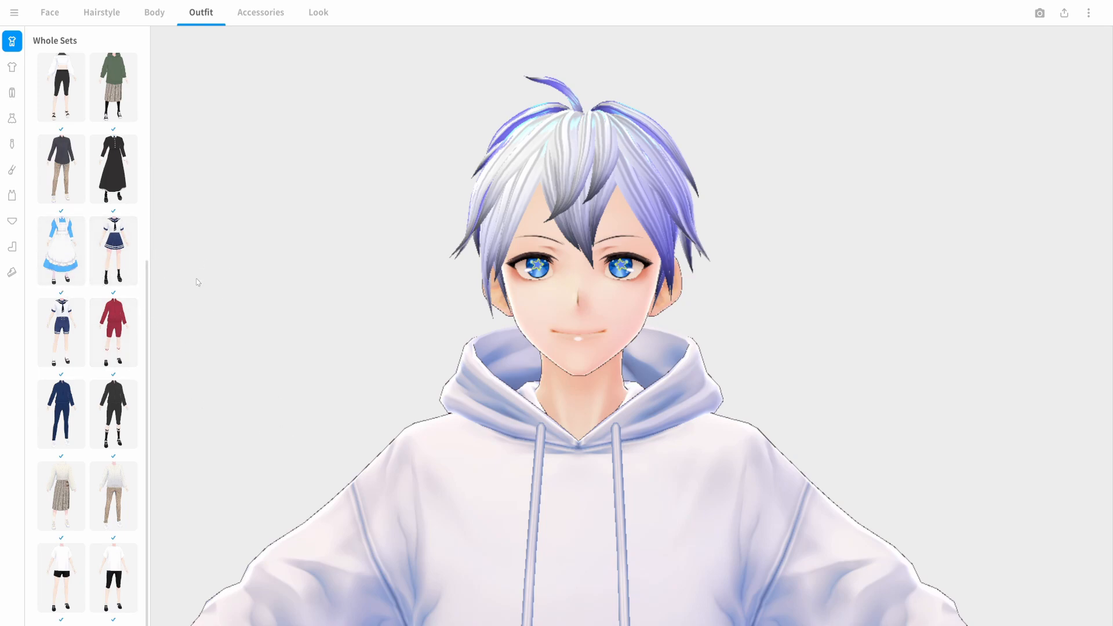
# Check the avatar's accessories and its Look outline settings, and return to the hairstyle sets.
pyautogui.click(261, 13)
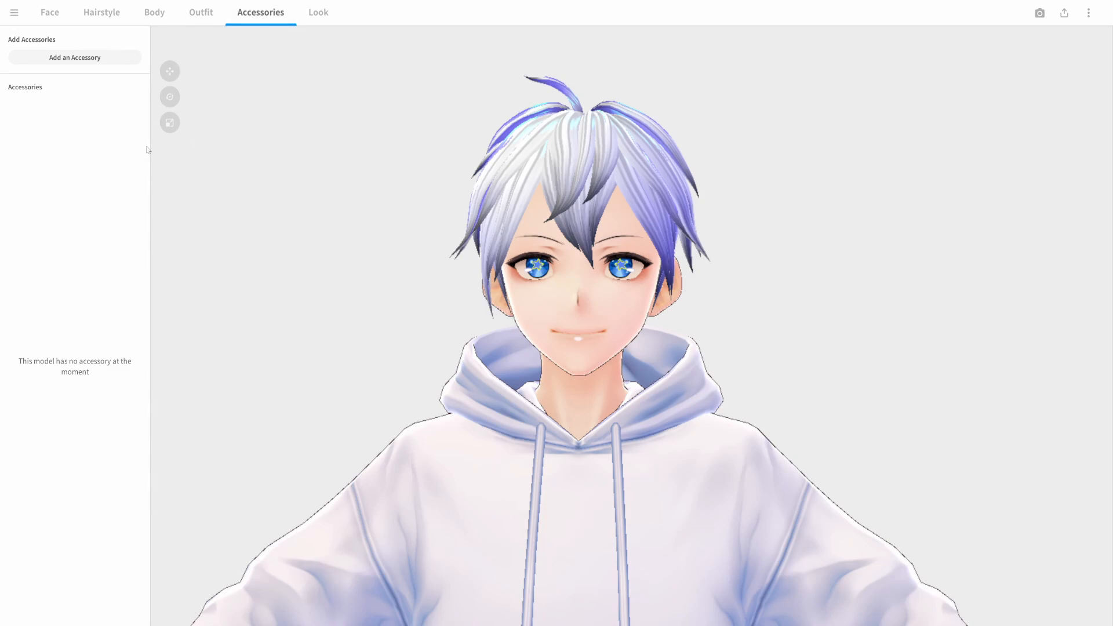
pyautogui.click(306, 22)
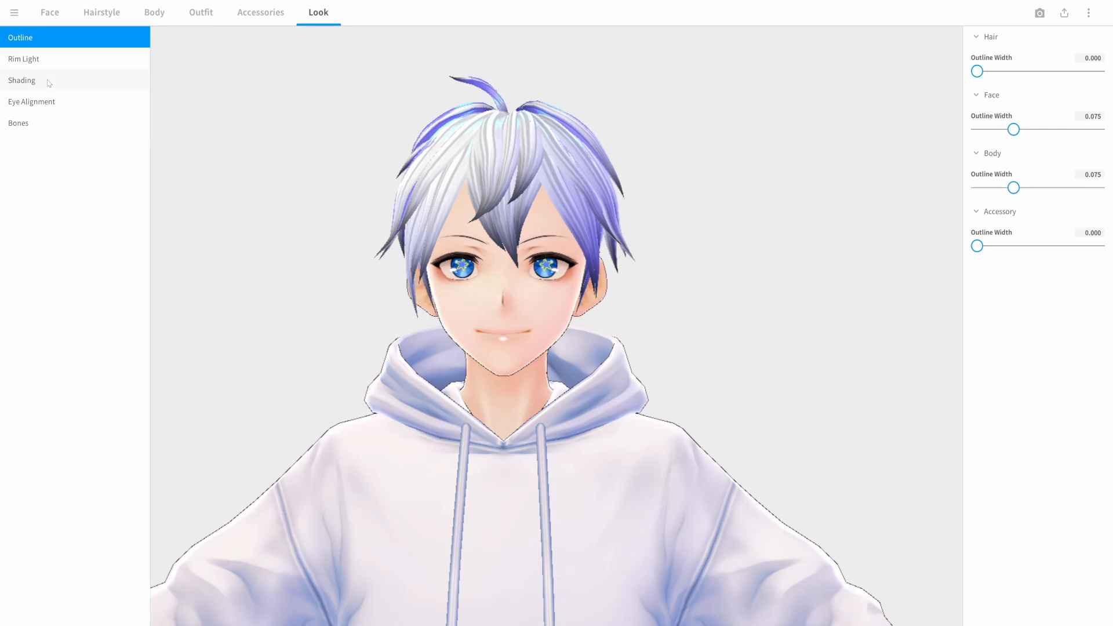
pyautogui.click(261, 12)
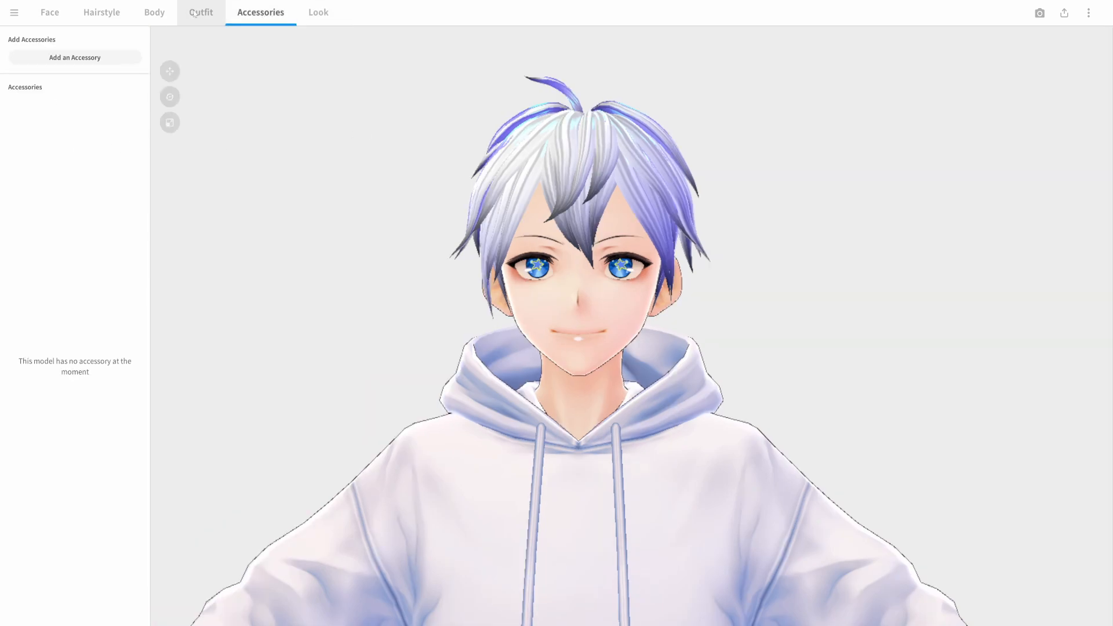
pyautogui.click(124, 13)
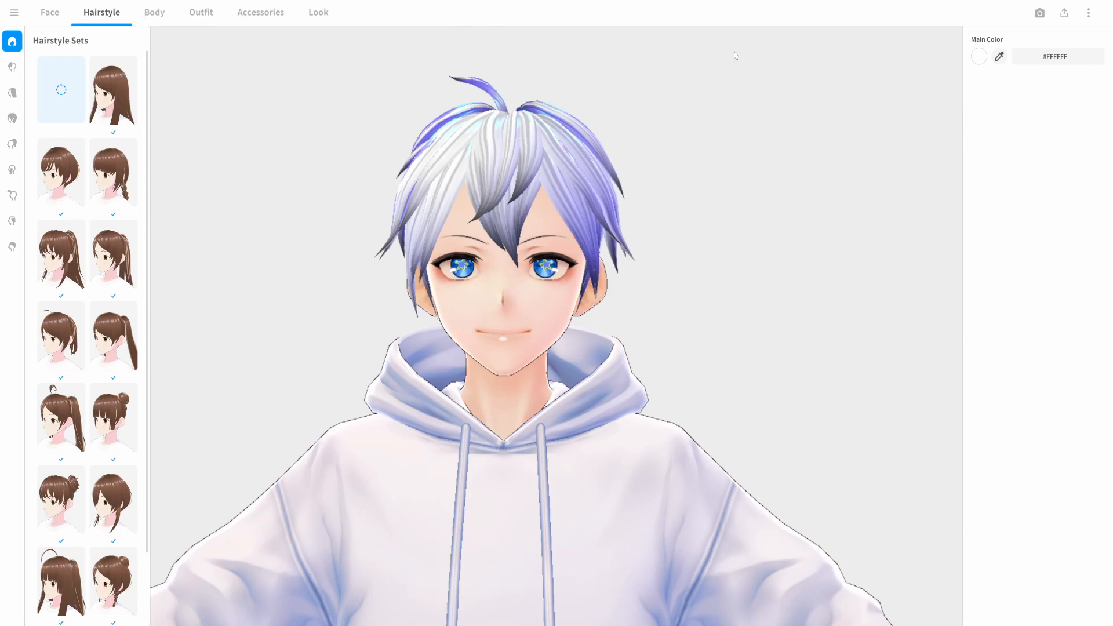
# Start exporting the avatar as VRM and review the Reduce Polygons options.
pyautogui.click(1063, 16)
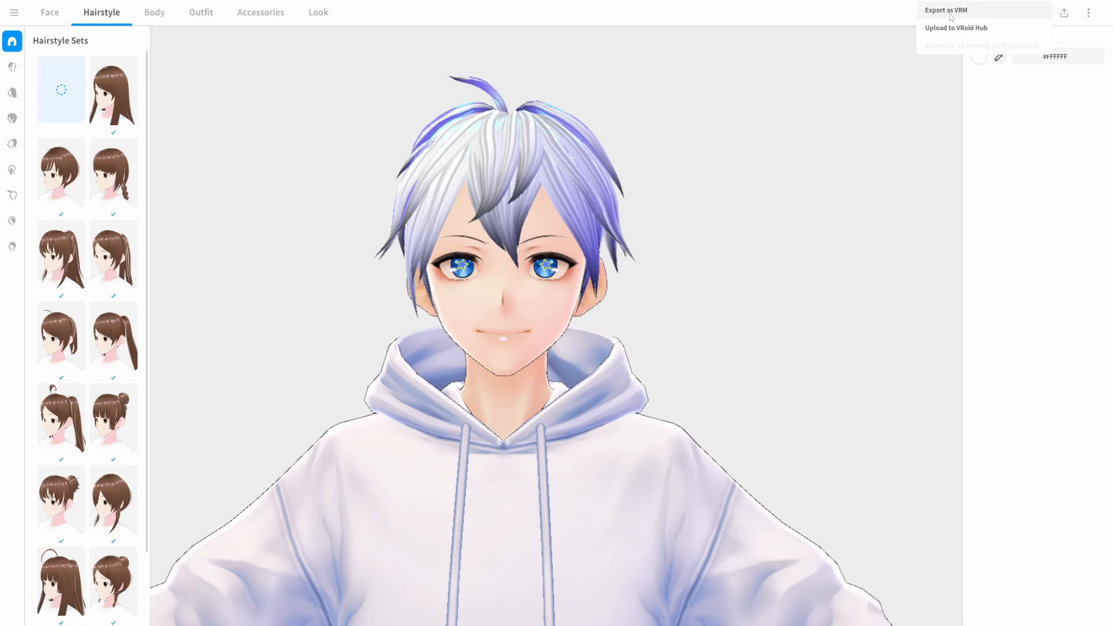
pyautogui.click(951, 17)
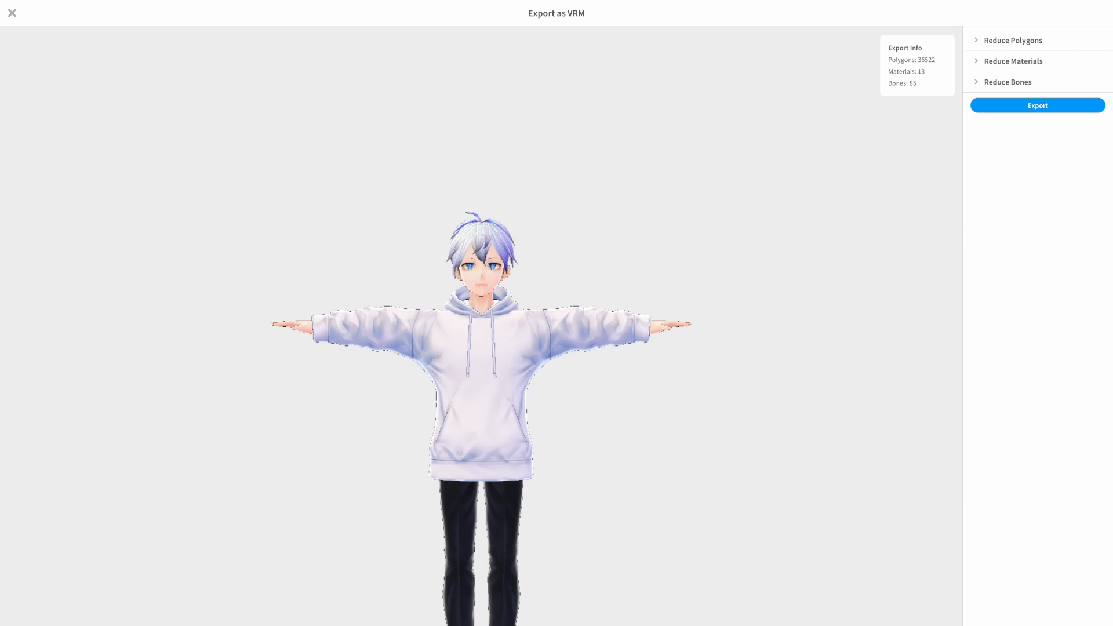
pyautogui.click(977, 42)
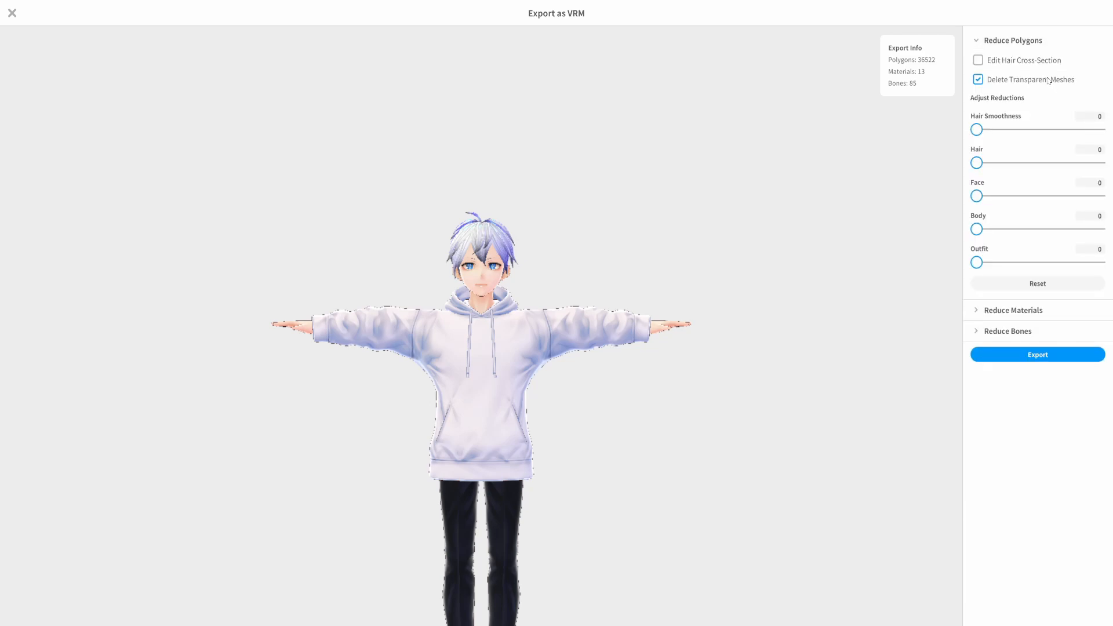
pyautogui.click(977, 43)
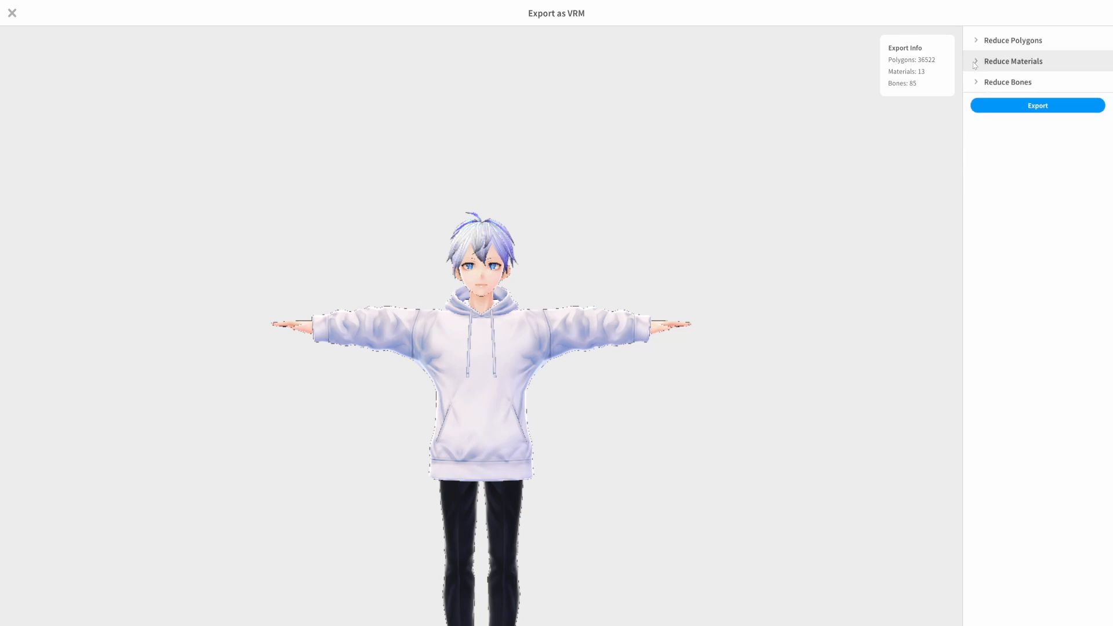
# Review the Reduce Materials and Reduce Bones export options, leaving all reduction sections collapsed.
pyautogui.click(975, 63)
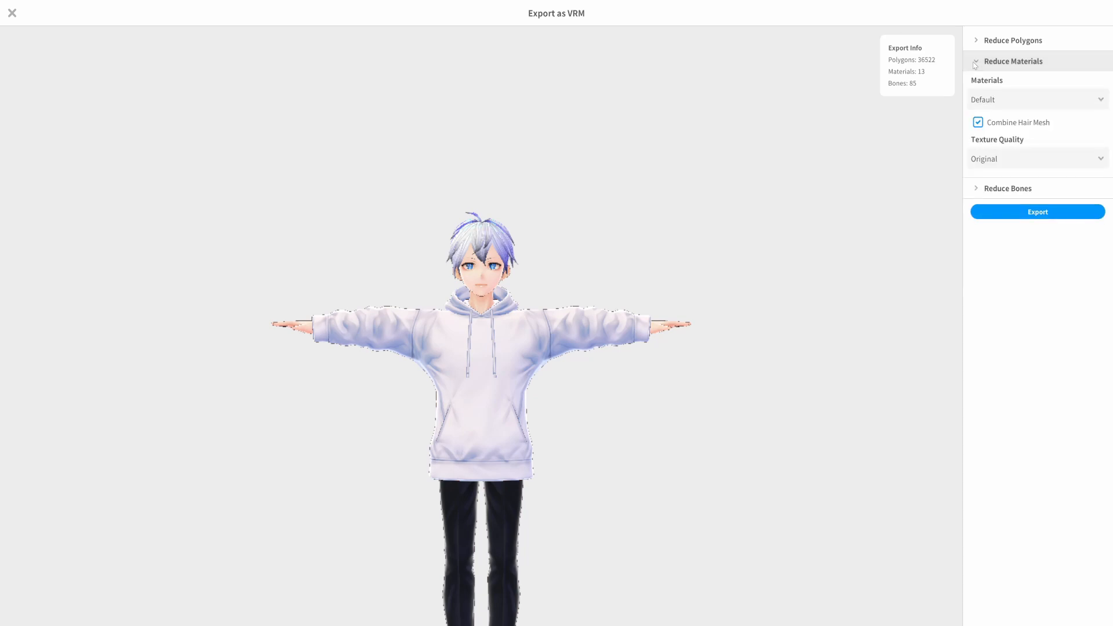
pyautogui.click(973, 62)
pyautogui.click(973, 62)
pyautogui.click(979, 61)
pyautogui.click(983, 85)
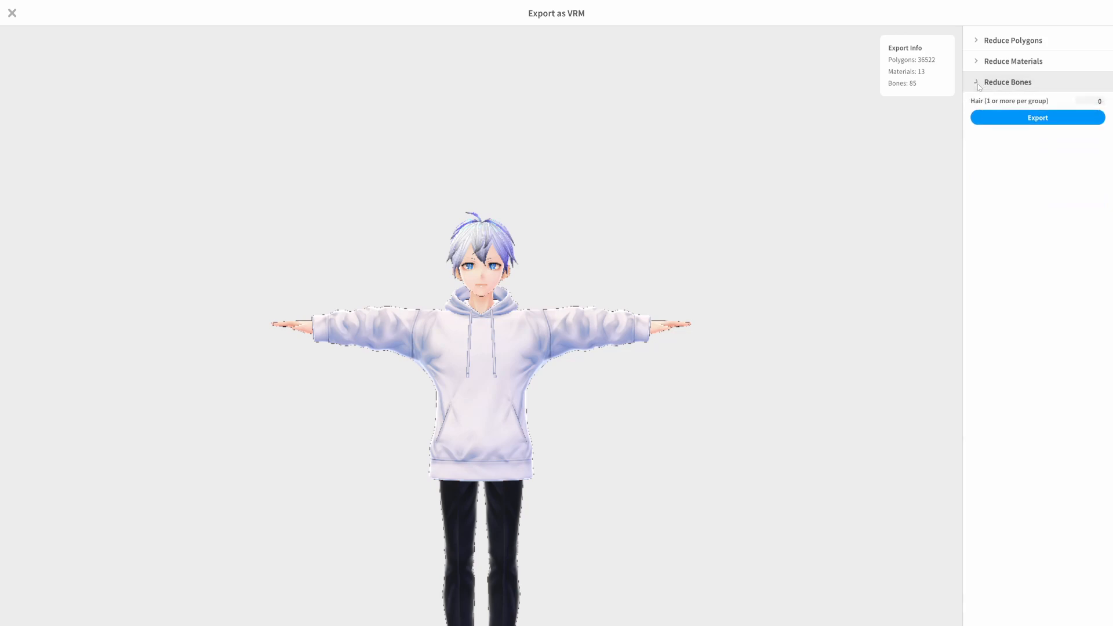
pyautogui.click(985, 82)
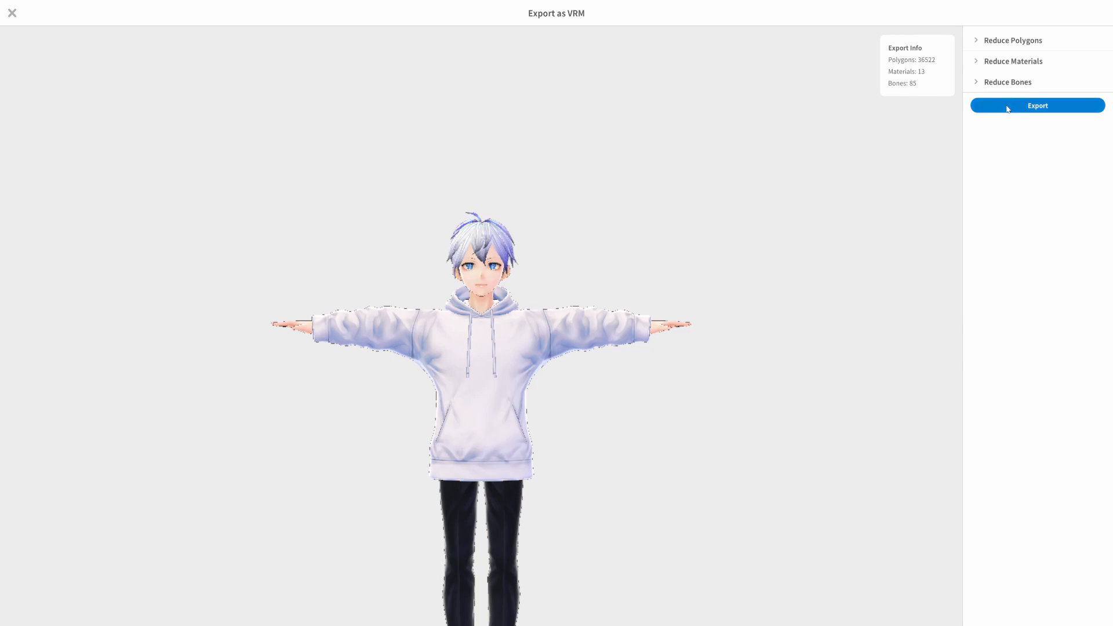
pyautogui.click(979, 40)
pyautogui.click(979, 41)
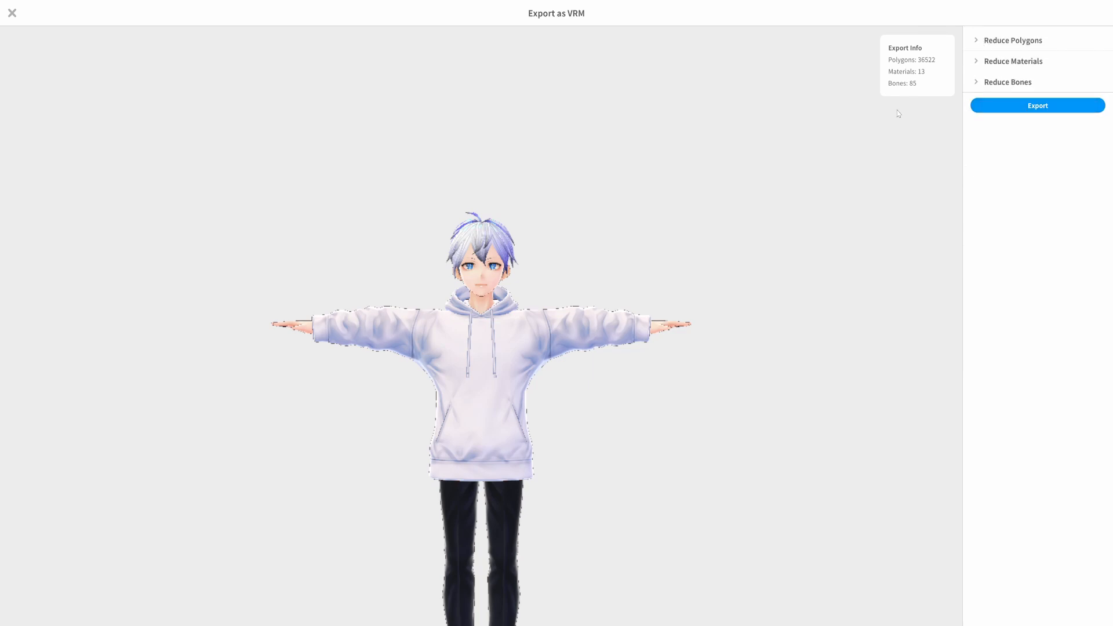
# Proceed to the VRM Settings and review the title, creator, version, avatar personality and redistribution license fields.
pyautogui.click(1021, 110)
pyautogui.scroll(-2, 631, 182)
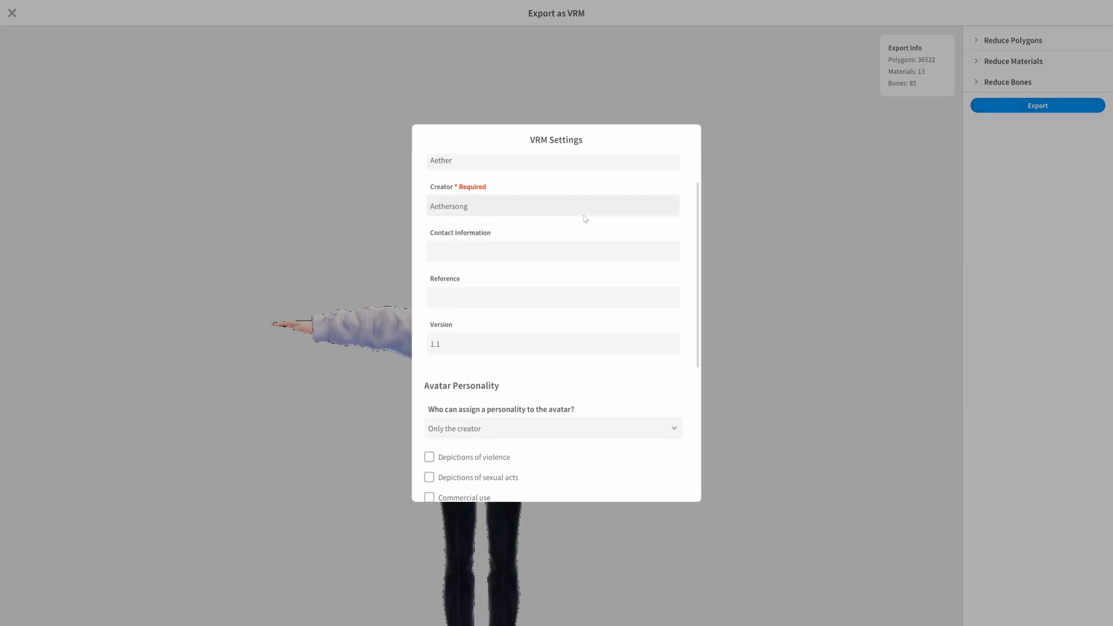
pyautogui.scroll(2, 527, 237)
pyautogui.scroll(-1, 522, 226)
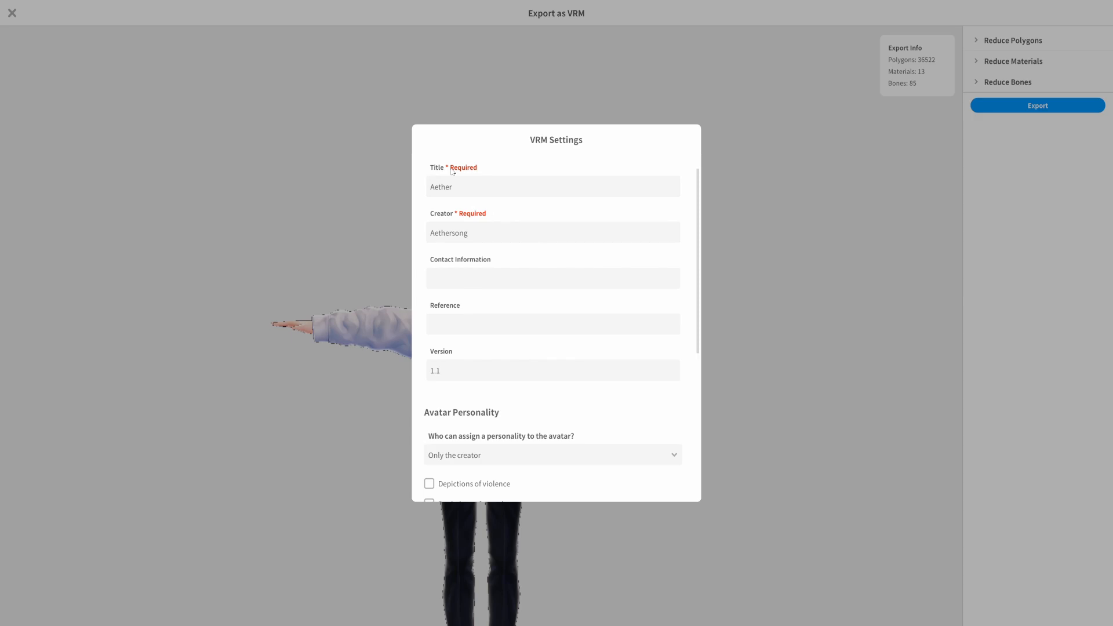
pyautogui.scroll(-1, 481, 235)
pyautogui.scroll(-6, 499, 256)
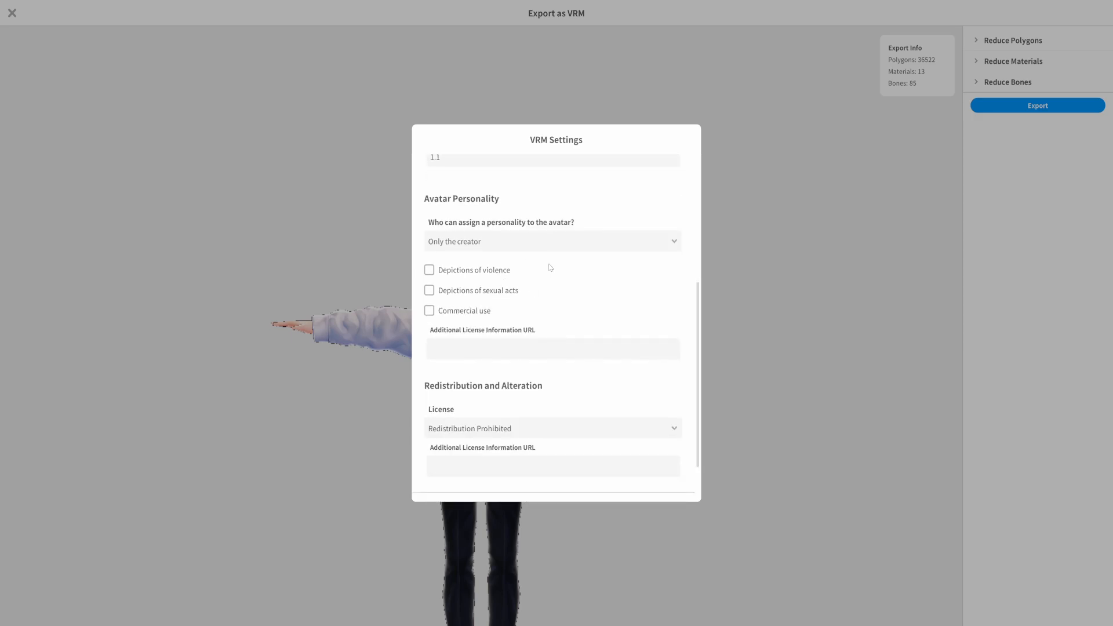
pyautogui.scroll(-2, 643, 414)
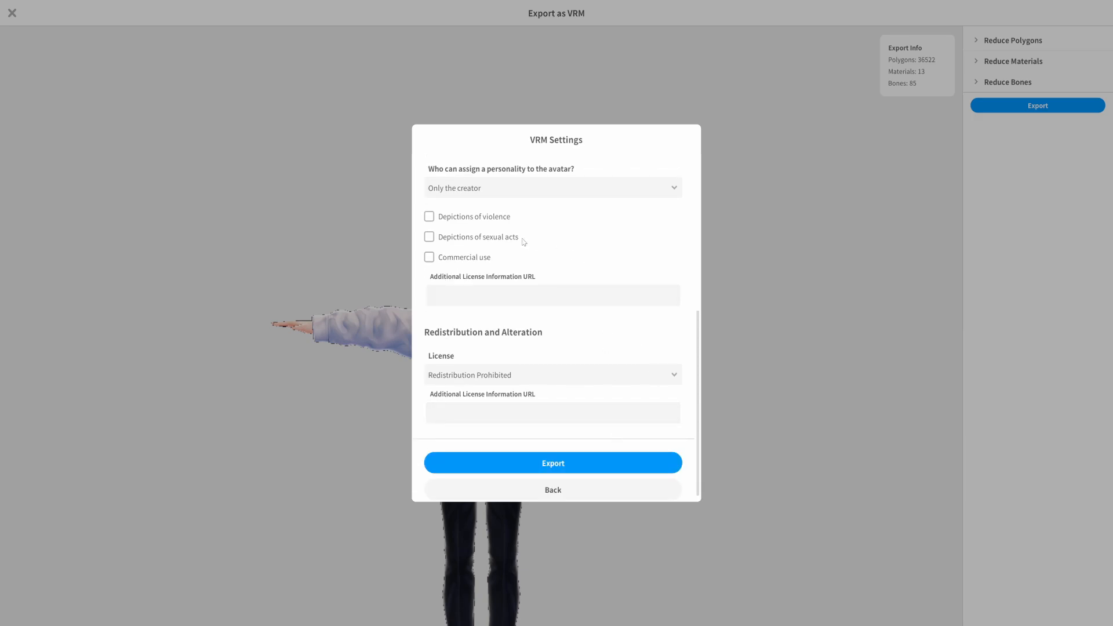
# Review the remaining license fields at the end of the VRM Settings.
pyautogui.scroll(-1, 658, 263)
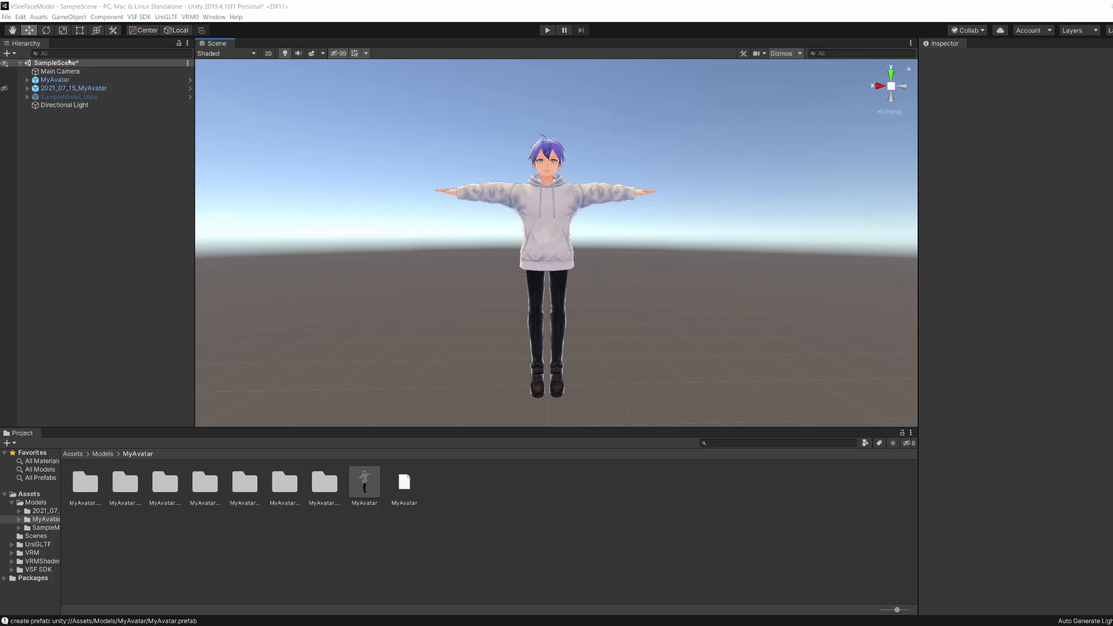
# Switch to the VSeeFaceModel project in Unity and check where a custom package can be imported, without importing one.
pyautogui.click(46, 18)
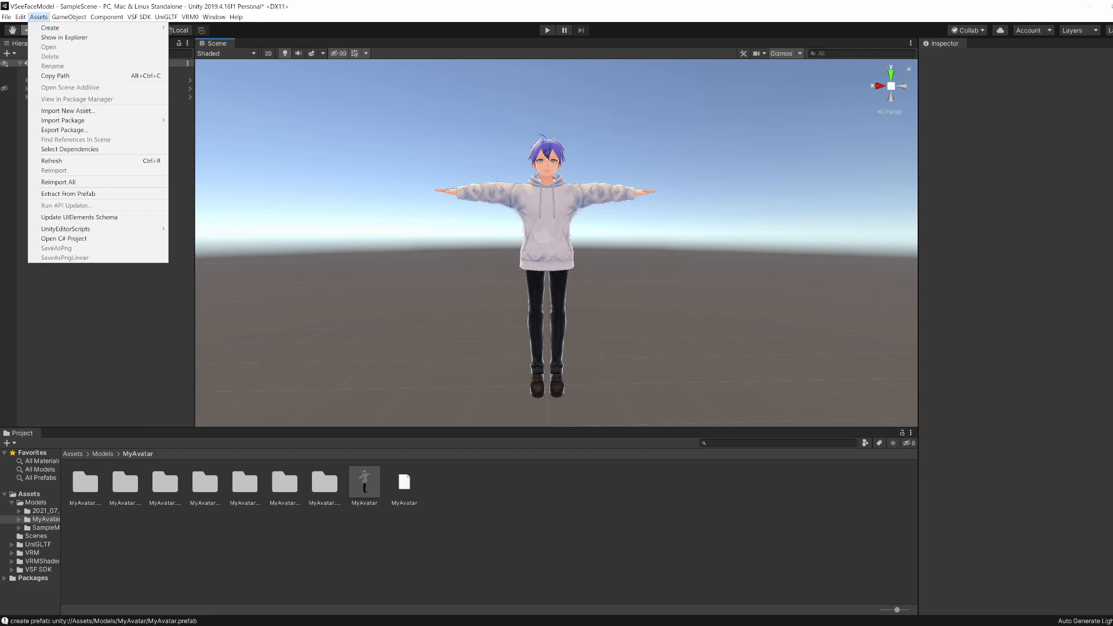
pyautogui.moveTo(116, 120)
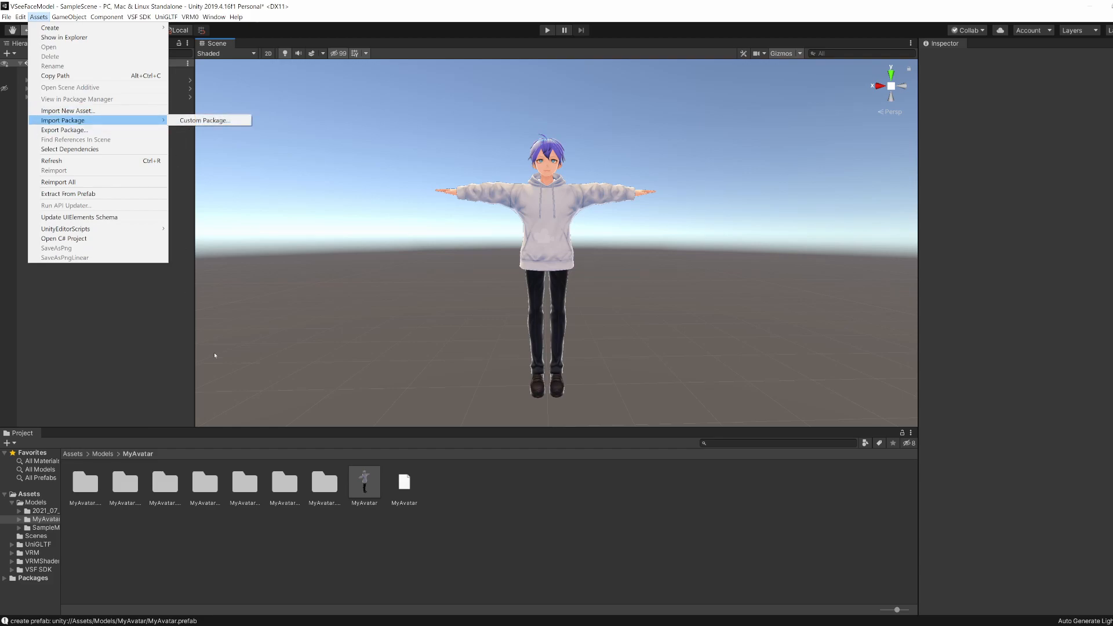
pyautogui.click(168, 362)
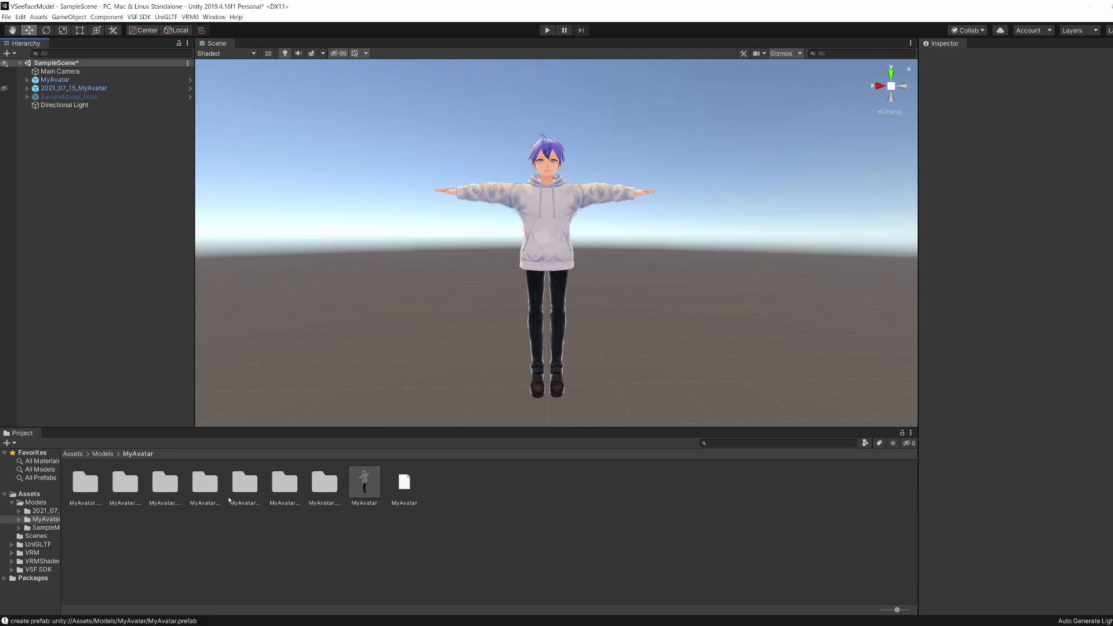
# Place a second instance of the MyAvatar prefab in the scene and delete that duplicate.
pyautogui.click(371, 492)
pyautogui.moveTo(370, 492); pyautogui.dragTo(352, 335)
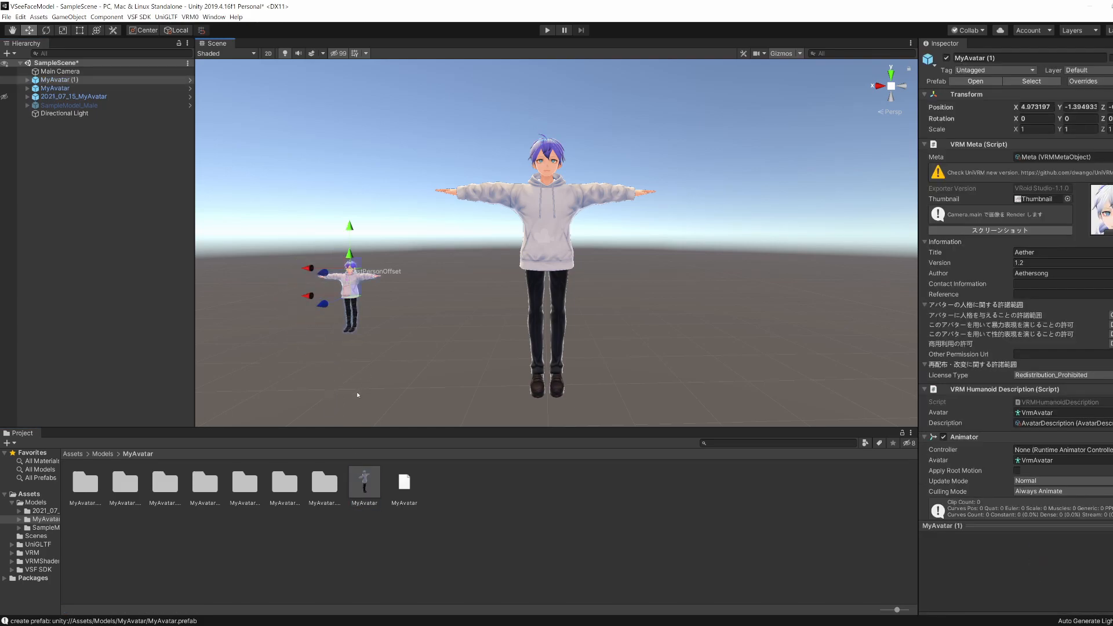
pyautogui.click(58, 80)
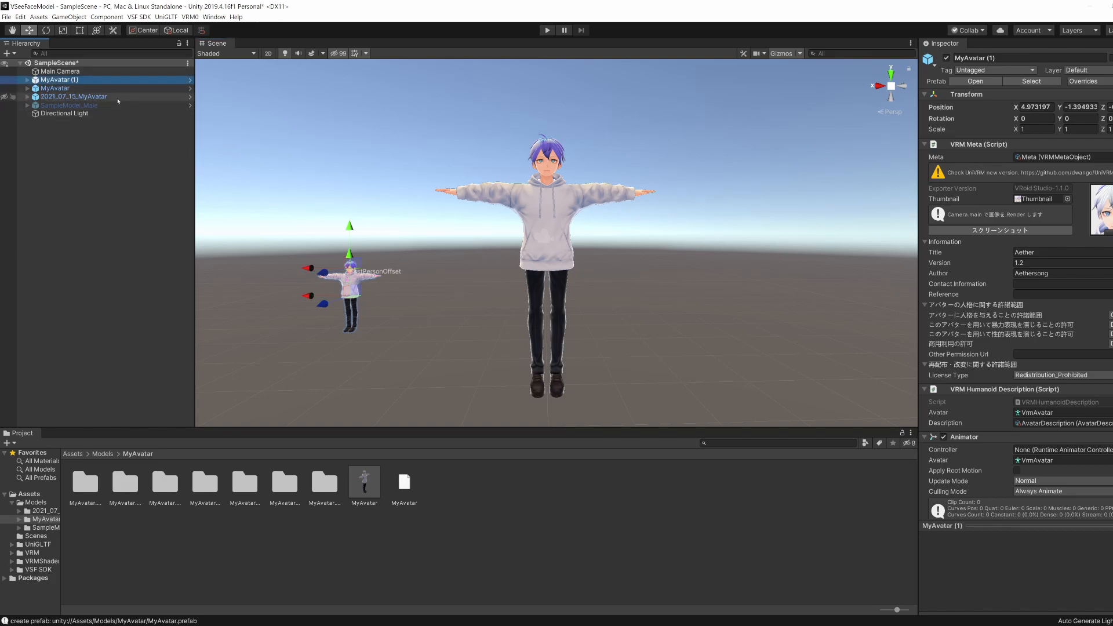
pyautogui.press('Delete')
# Select the MyAvatar object in the scene and check the VSF SDK option for exporting an avatar bundle, without running it.
pyautogui.click(93, 81)
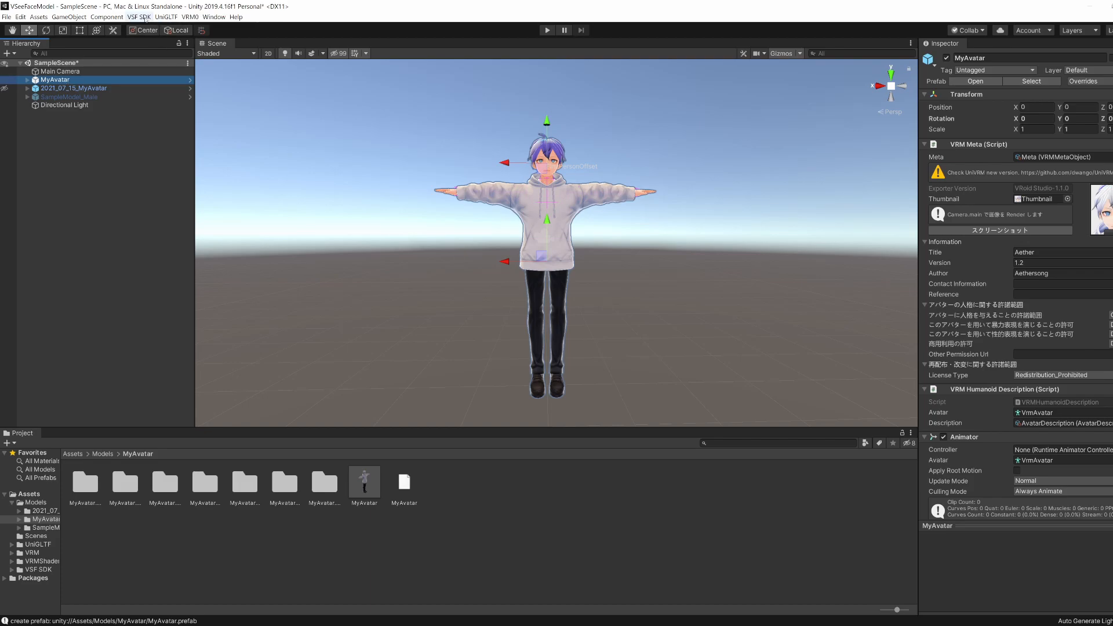
pyautogui.click(145, 19)
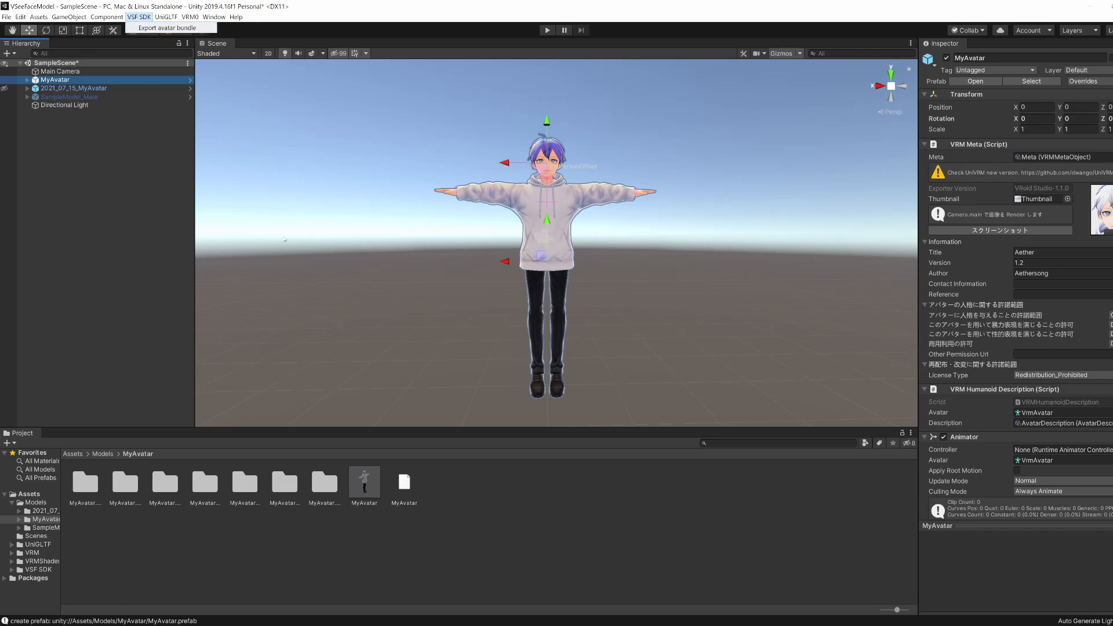
pyautogui.click(262, 270)
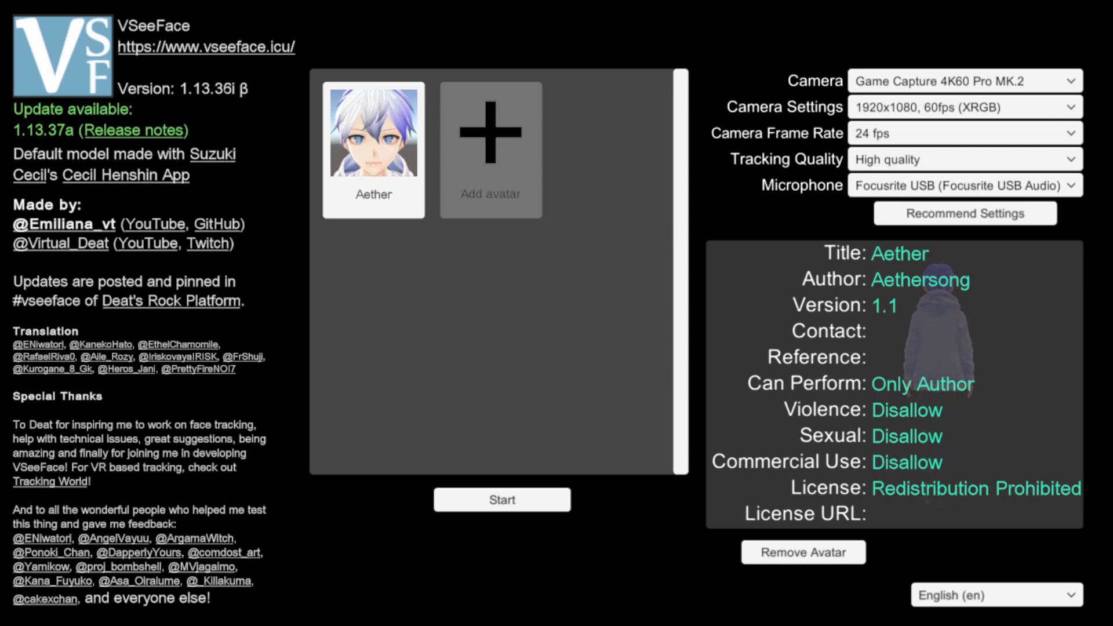
# Switch to VSeeFace, start it with the Aether avatar and look over the available settings categories.
pyautogui.click(502, 500)
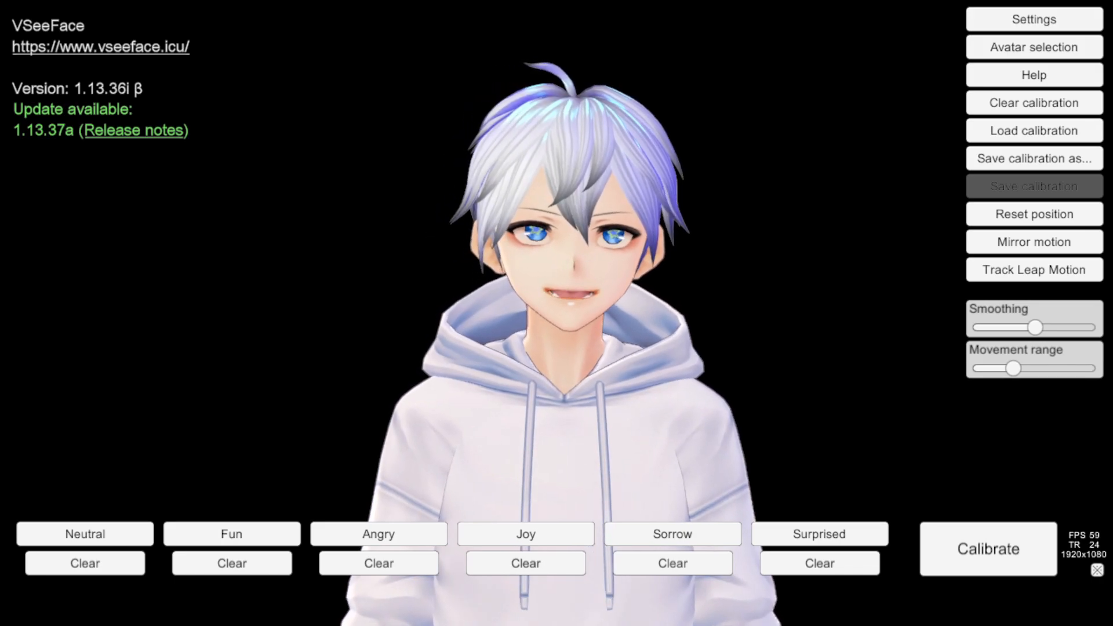
pyautogui.click(1034, 20)
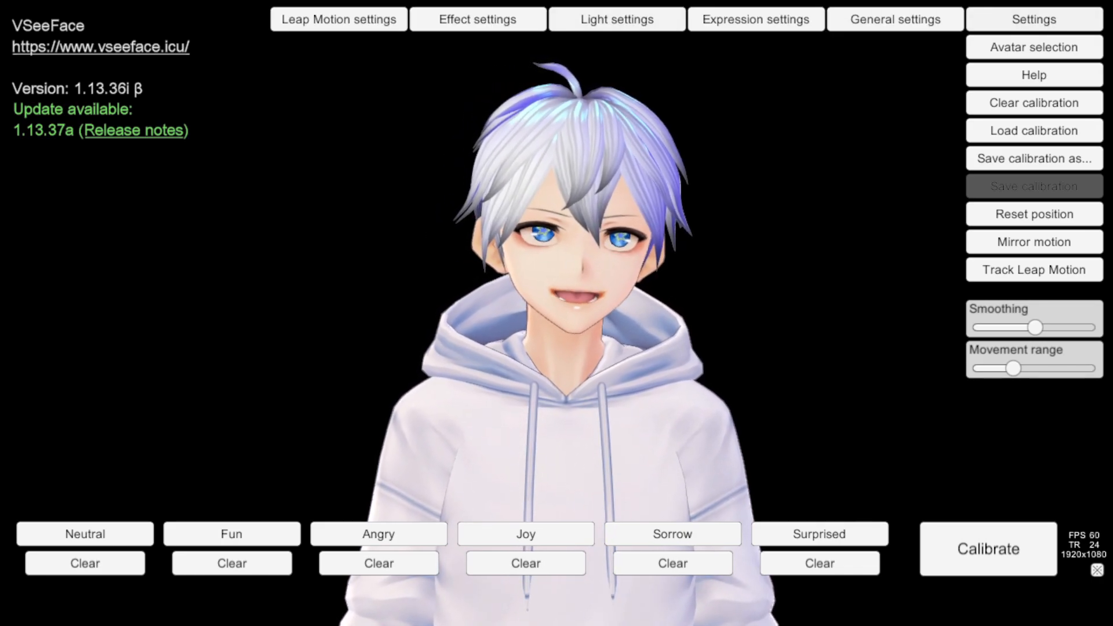
pyautogui.click(1034, 19)
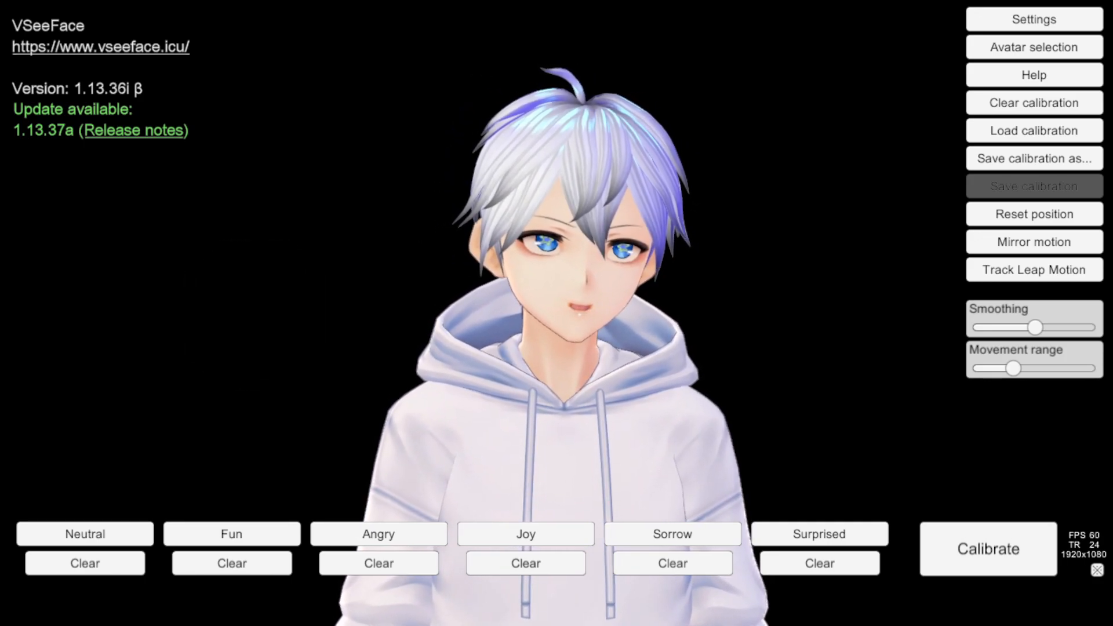
# Hide the interface controls so that only the avatar and its background are shown.
pyautogui.click(1097, 571)
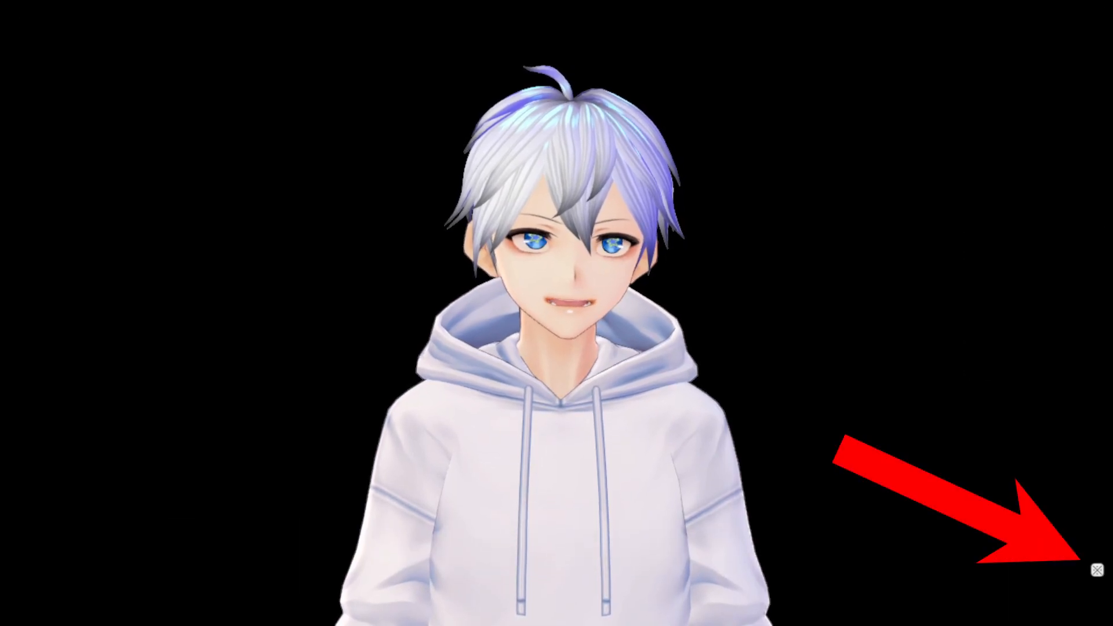
pyautogui.click(1096, 570)
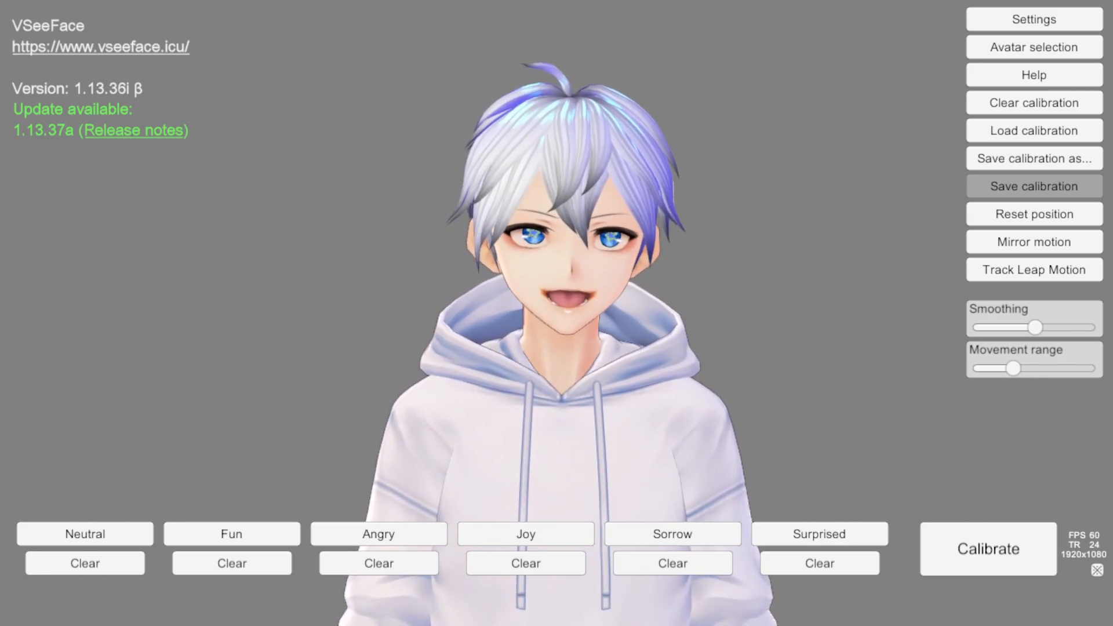
pyautogui.click(1097, 570)
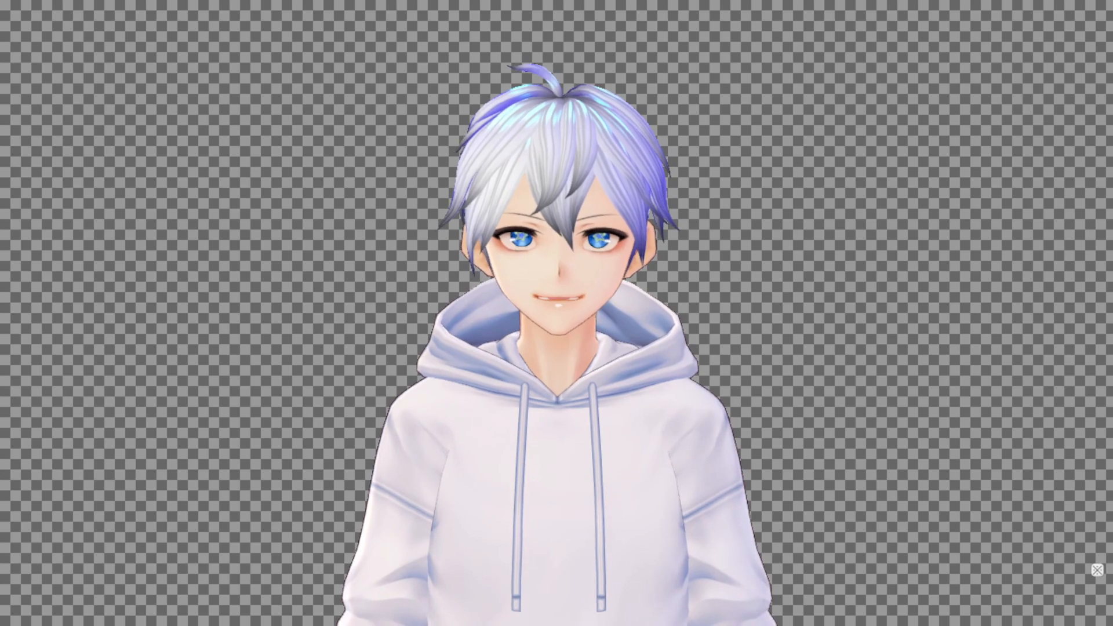